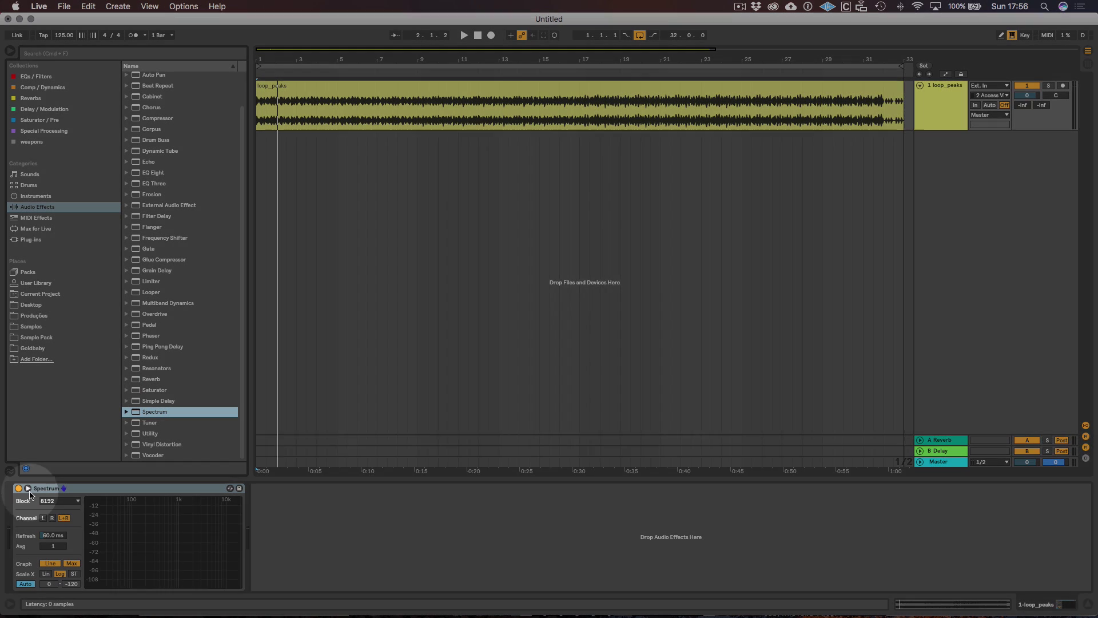
Expand the Spectrum display and set its block size to 16384, refresh to 40 ms and averaging to 3.
left_click(58, 501)
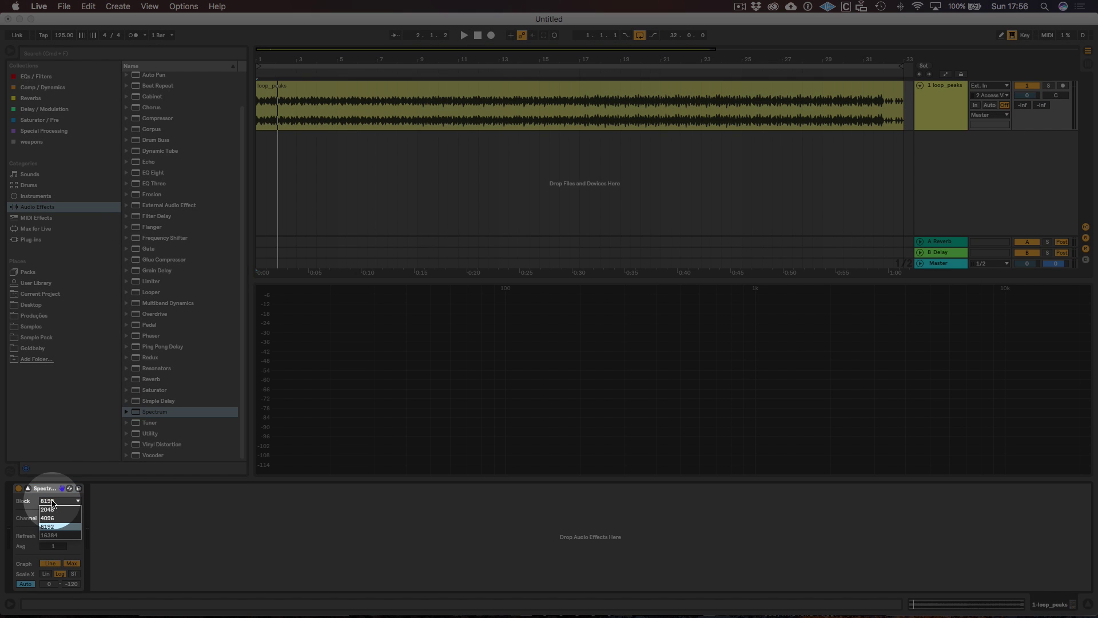
left_click(51, 523)
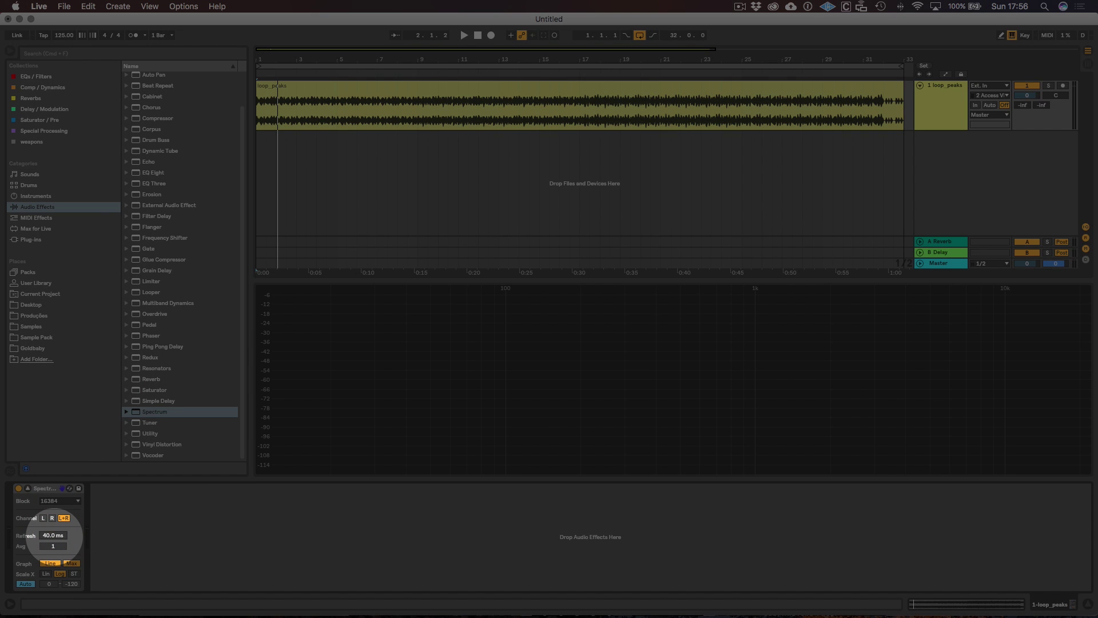
left_click(53, 546)
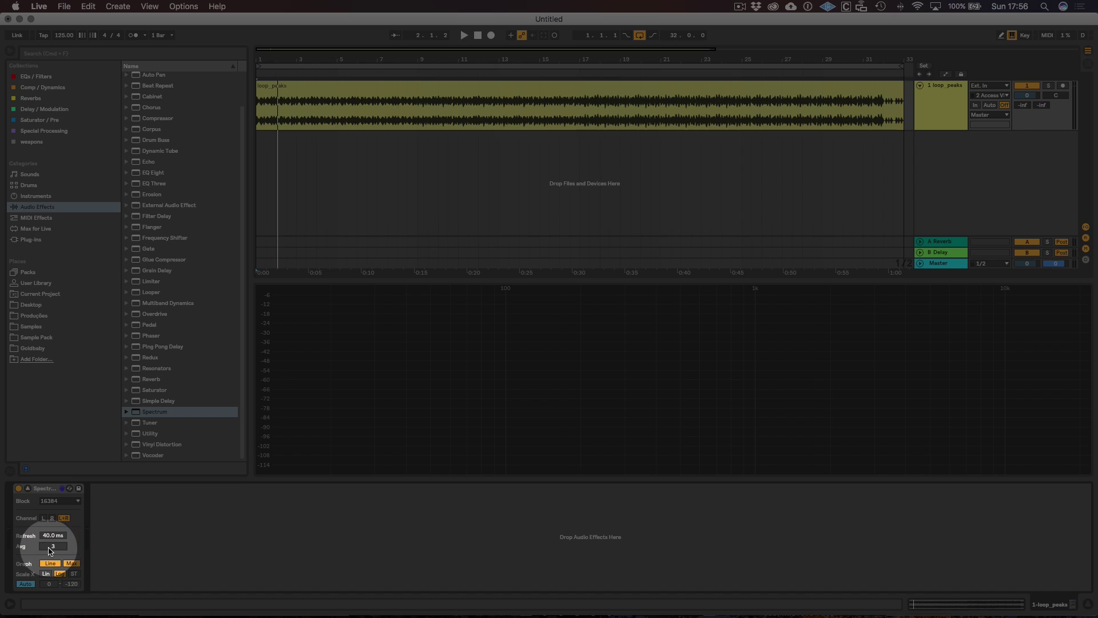
Play the loop and switch Spectrum's level scale from automatic to a fixed range.
key("space")
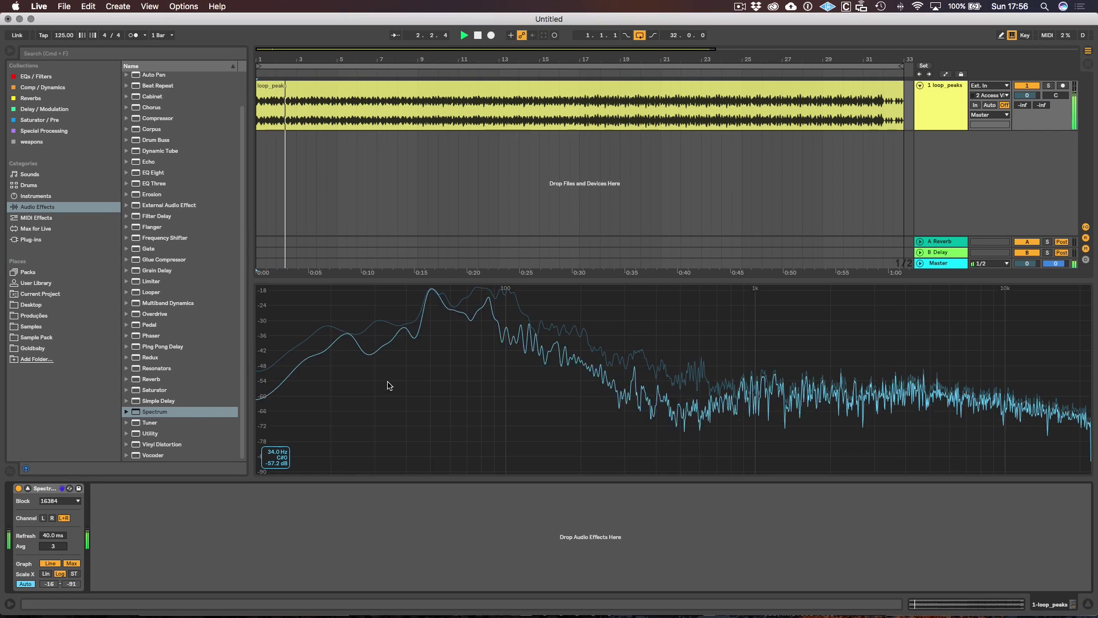
left_click(25, 583)
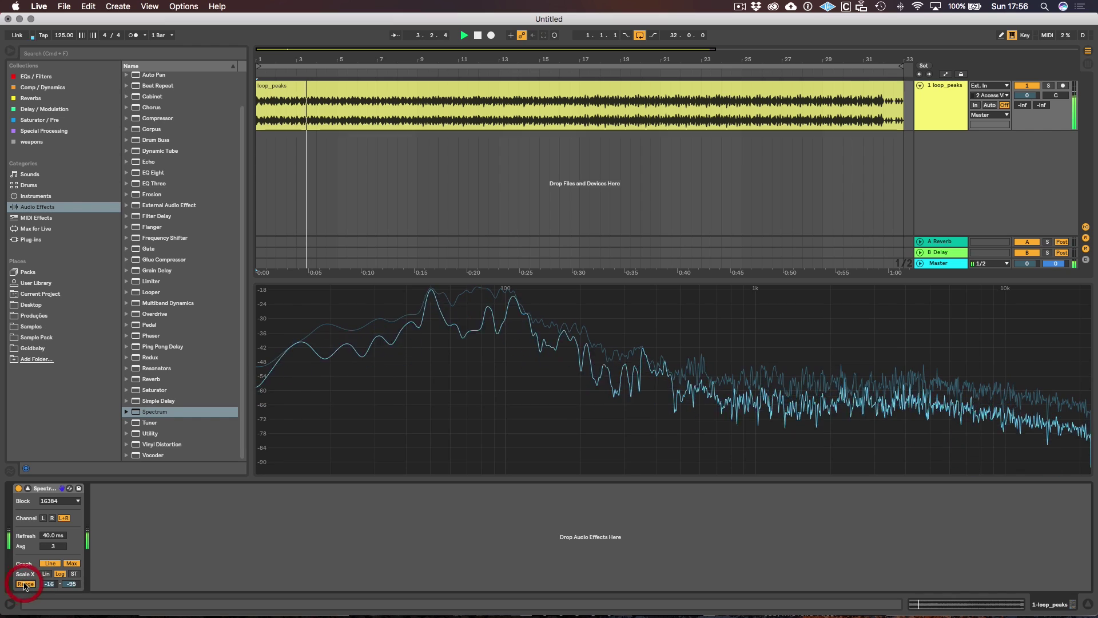
left_click(25, 584)
left_click(25, 584)
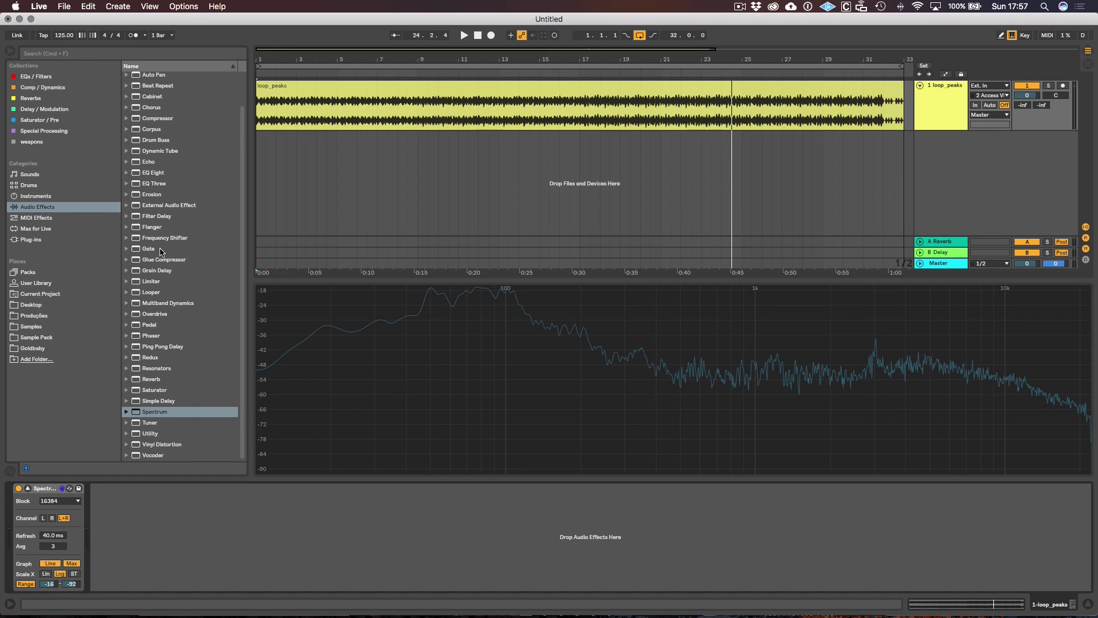
Add an EQ Eight to the loop_peaks track and place it before Spectrum in the device chain.
left_click(159, 175)
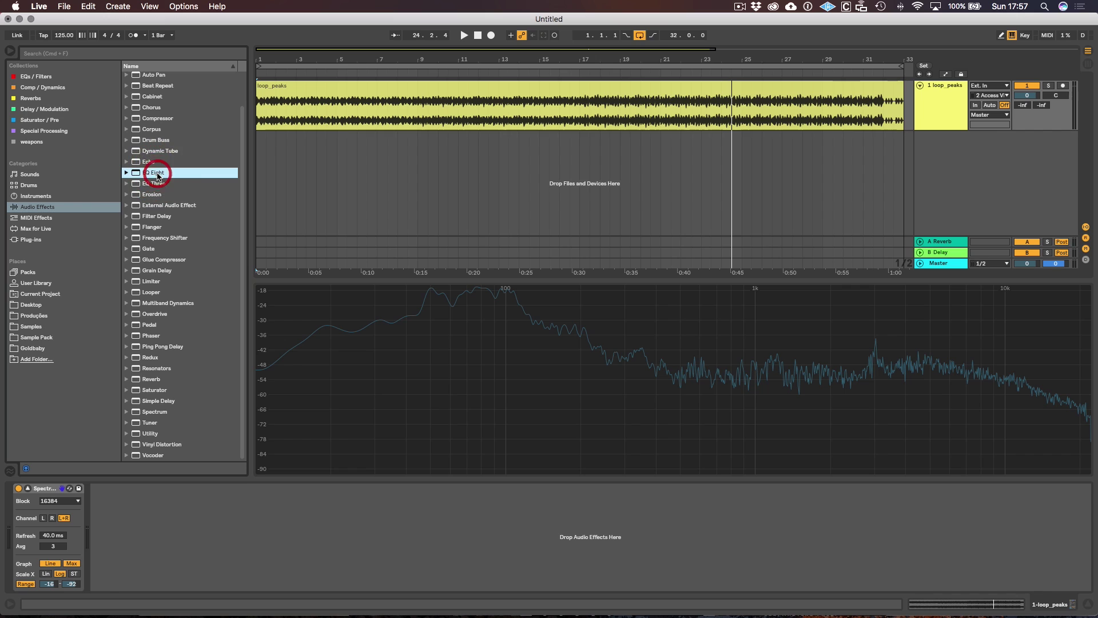
double_click(154, 173)
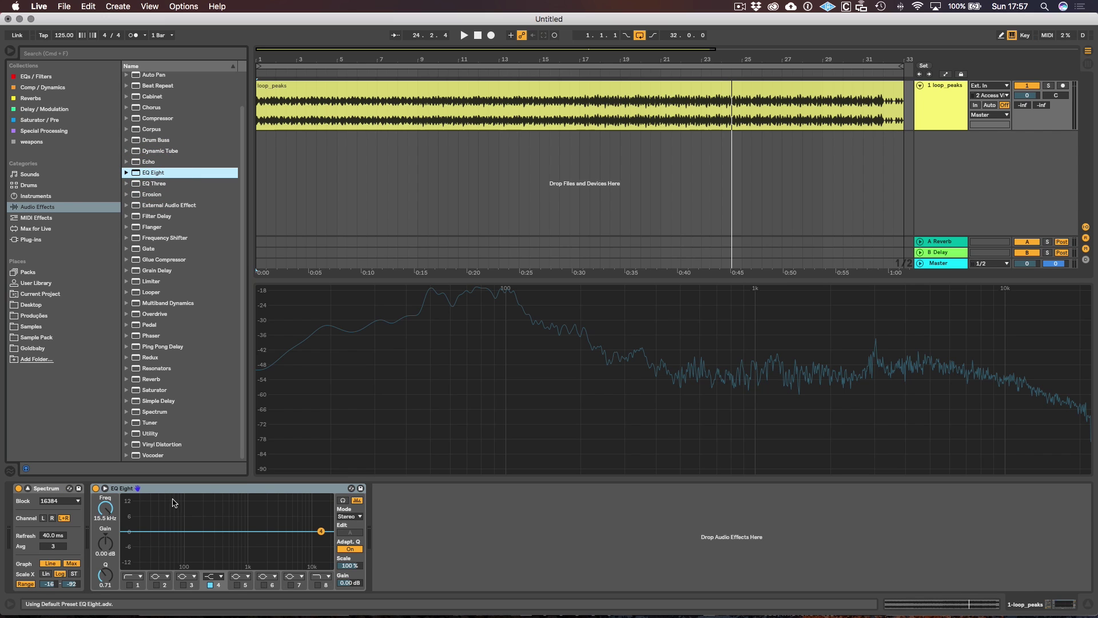
left_click_drag(175, 491, 17, 492)
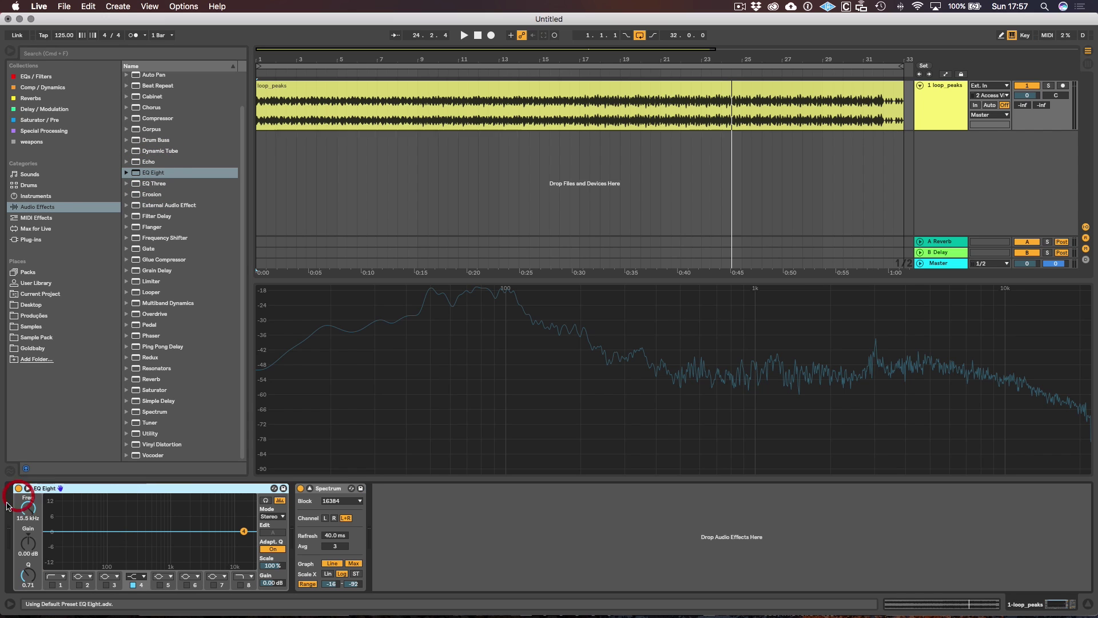
left_click(323, 493)
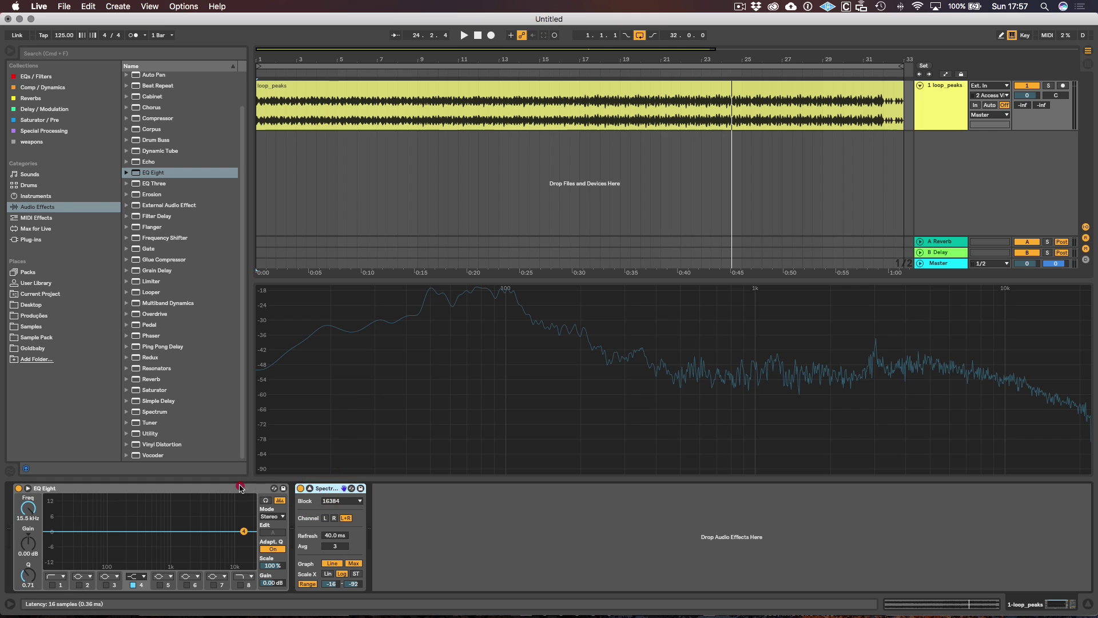
left_click(246, 488)
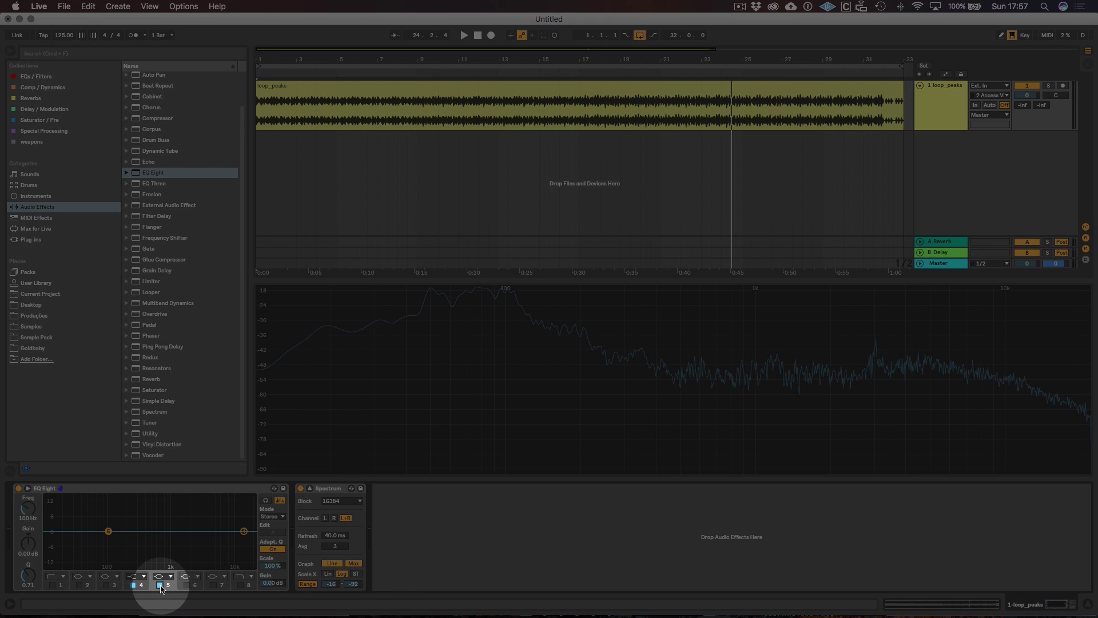
Enable EQ Eight band 5 as a narrow cut at 5 kHz with -8.57 dB gain and a Q of 6.42.
left_click(161, 585)
left_click(28, 511)
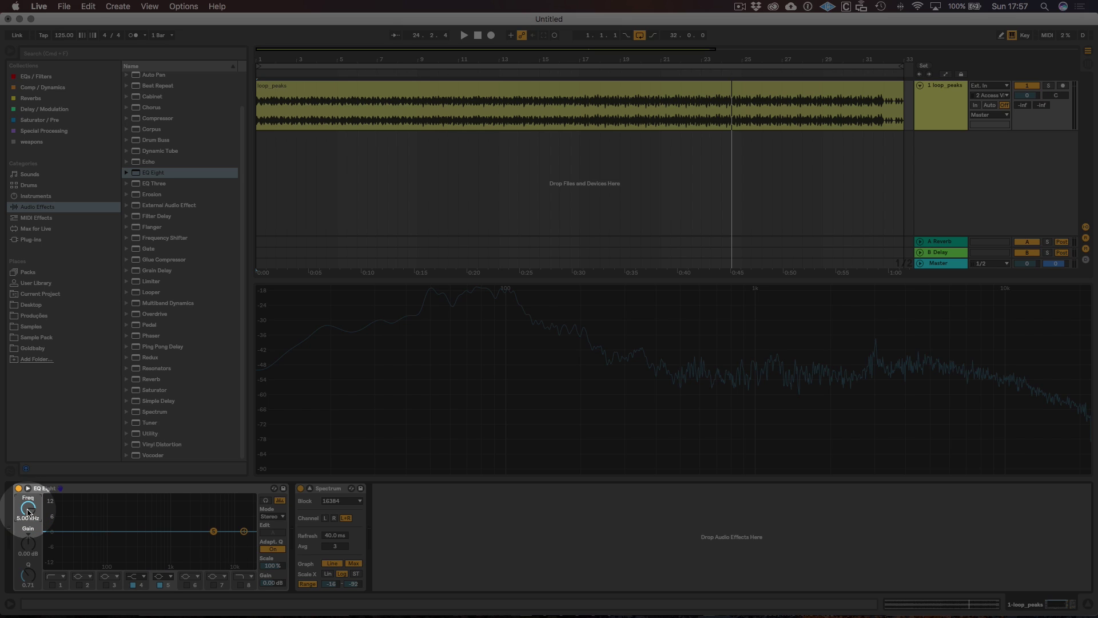
left_click(28, 543)
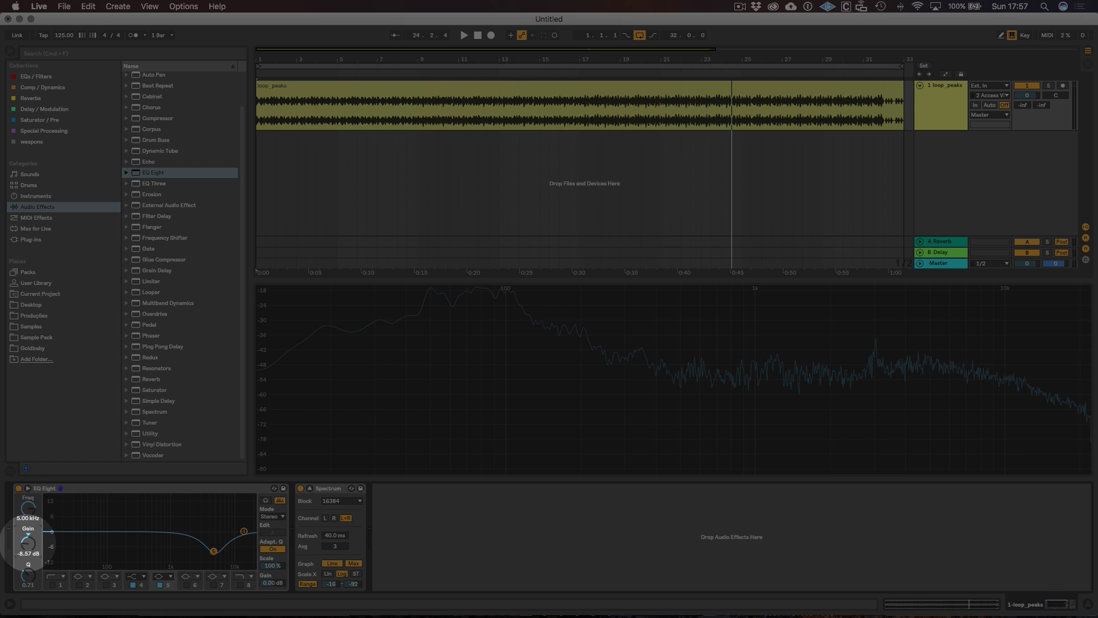
left_click_drag(27, 575, 28, 577)
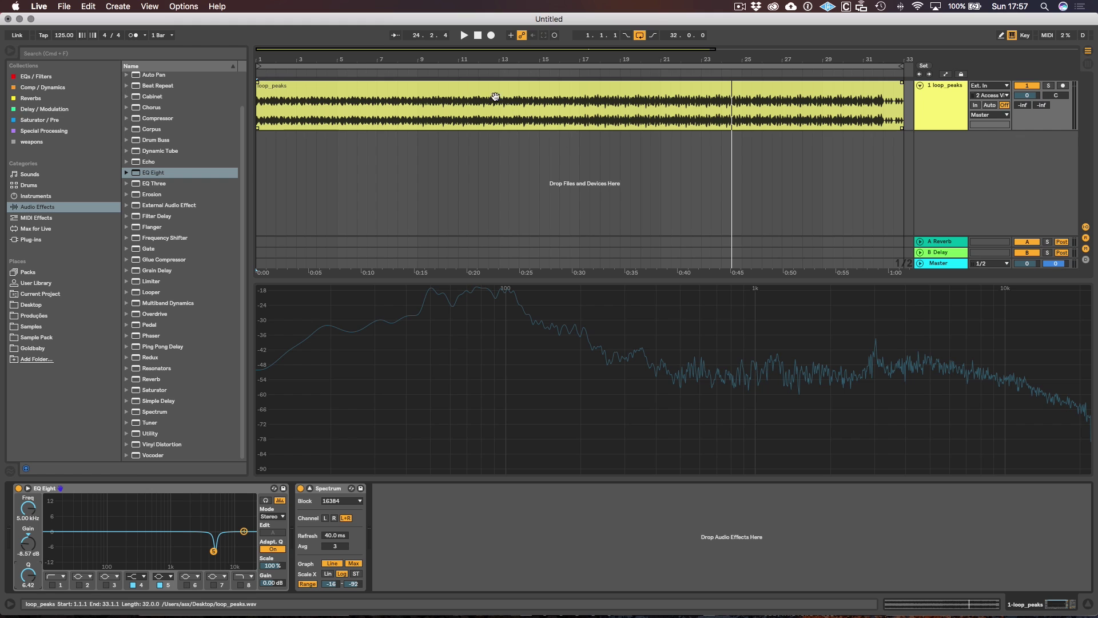
Play the loop from bar 9 to check the cut in the spectrum.
left_click(414, 85)
left_click(419, 121)
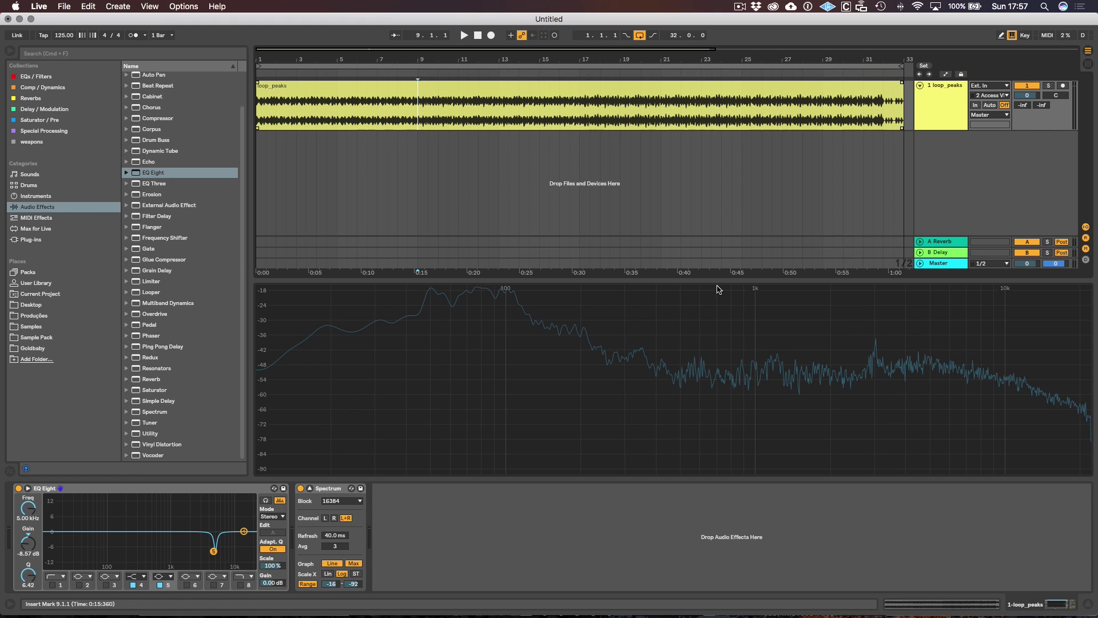
key("space")
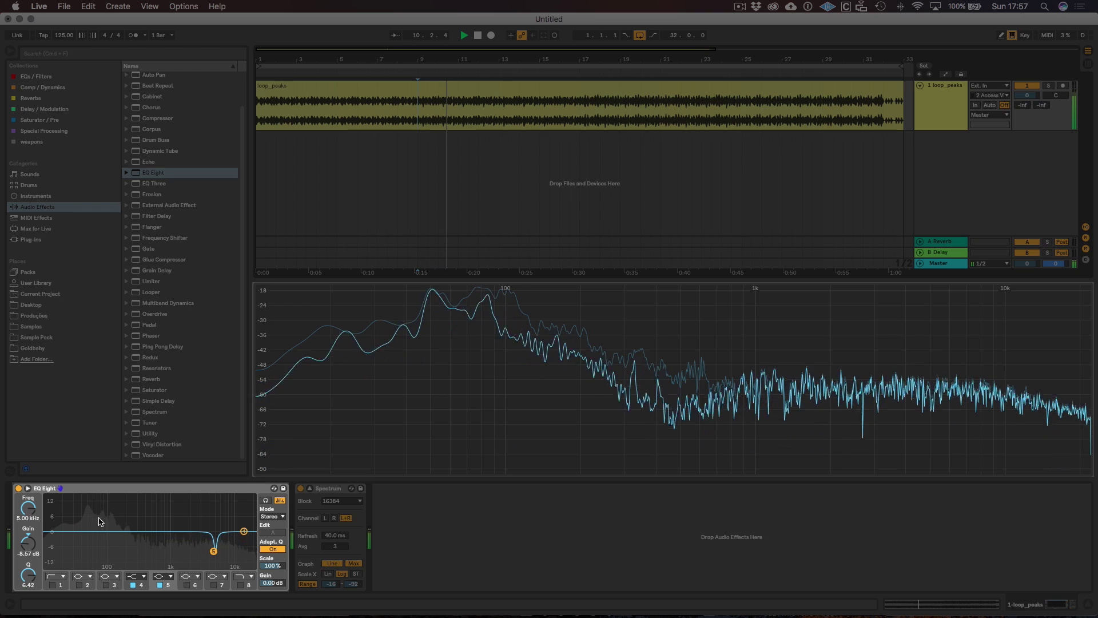
Turn off EQ Eight band 4, compare the sound with band 5 off and on, and stop playback.
left_click(133, 584)
left_click(160, 585)
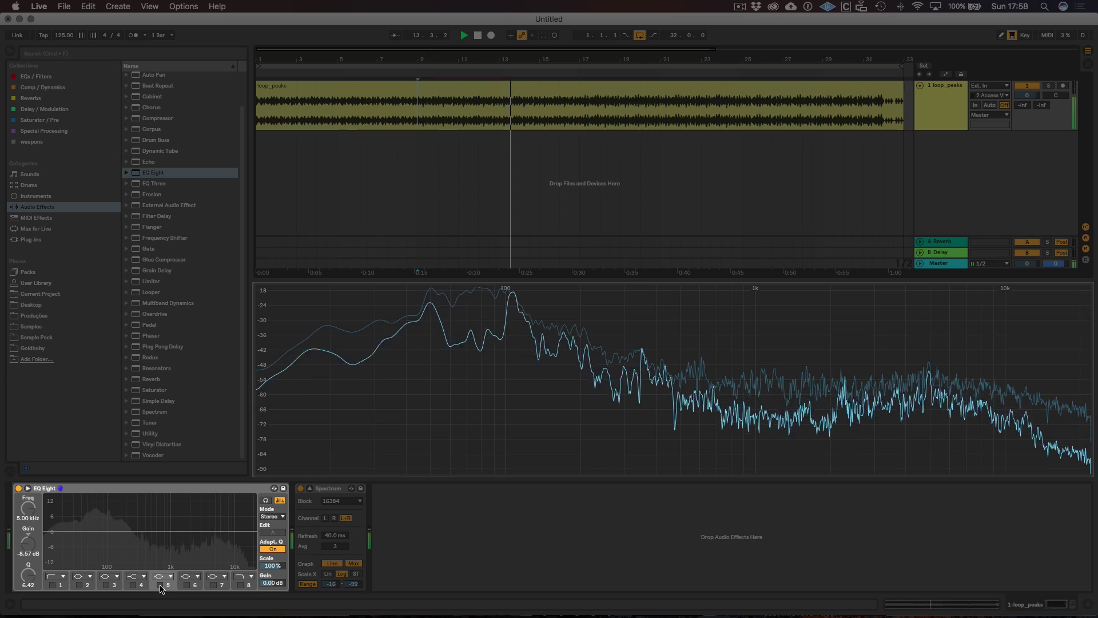
left_click(160, 585)
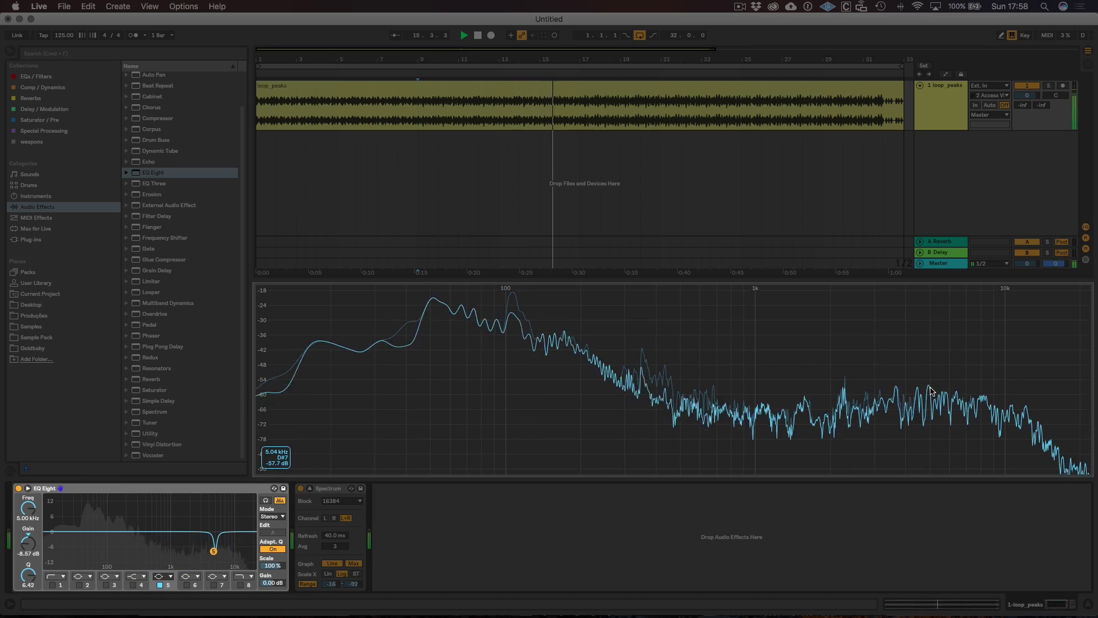
key("space")
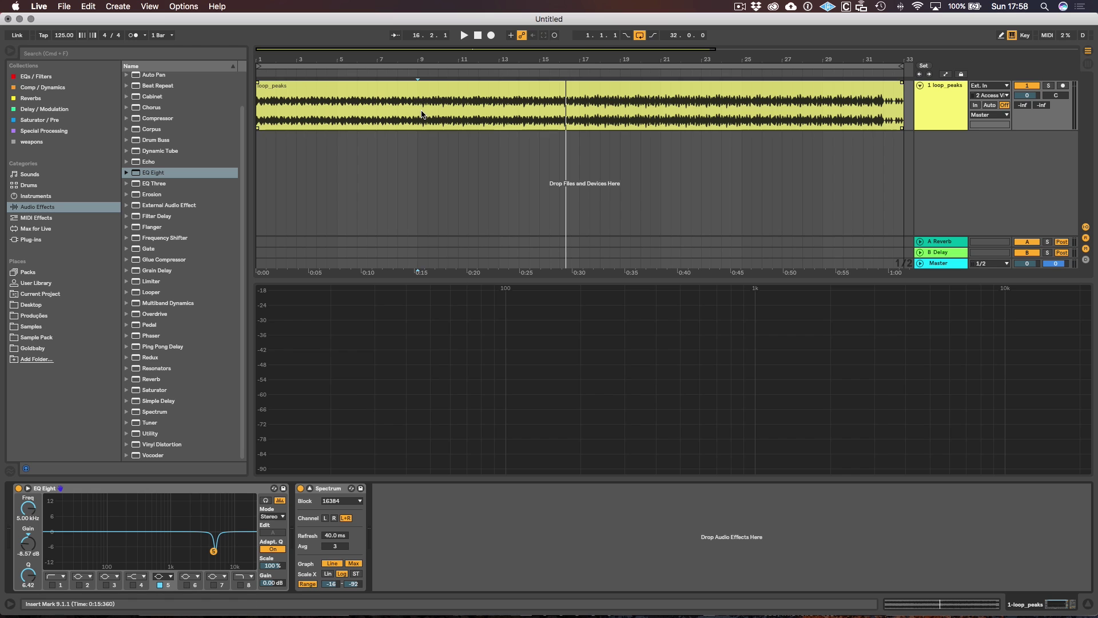
Play the loop from bar 7 and again from the start, examining the spectrum around 5 kHz.
left_click(375, 112)
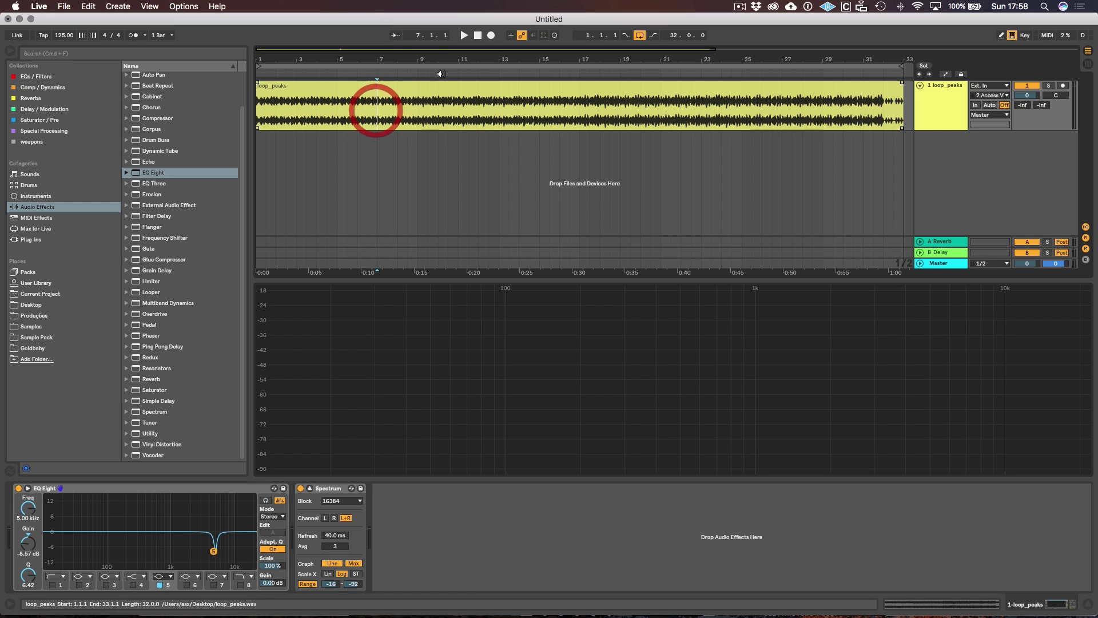
key("space")
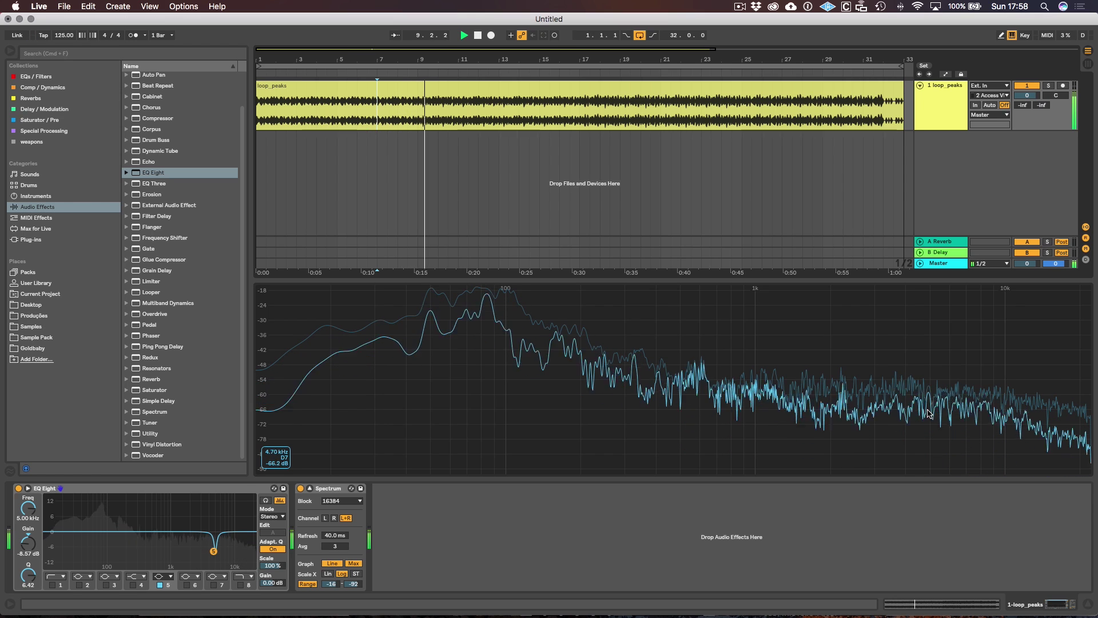
key("space")
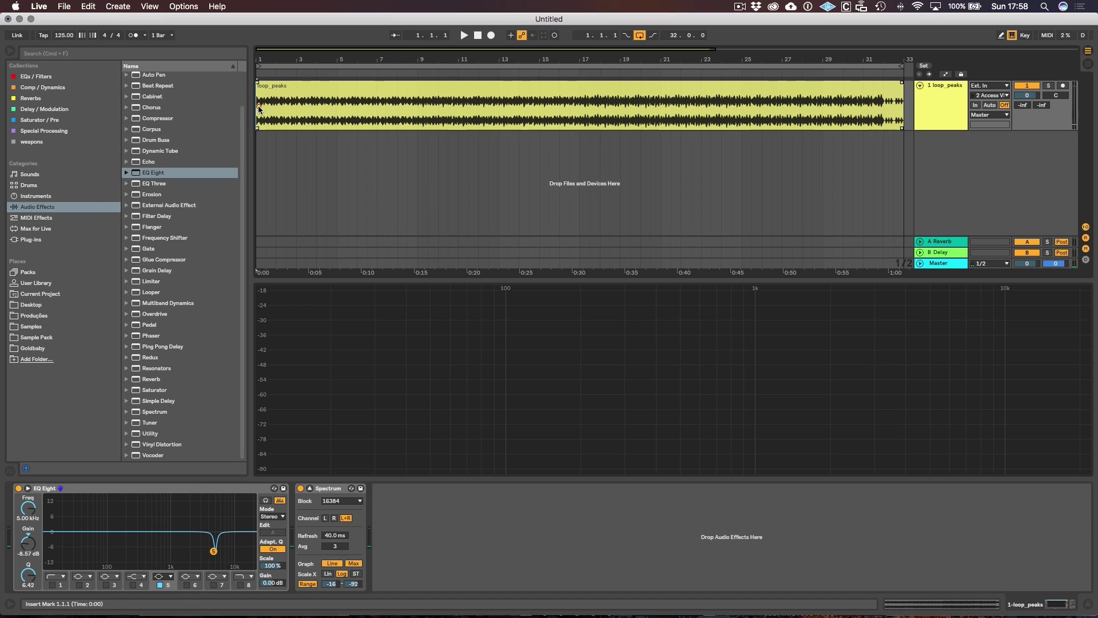
key("space")
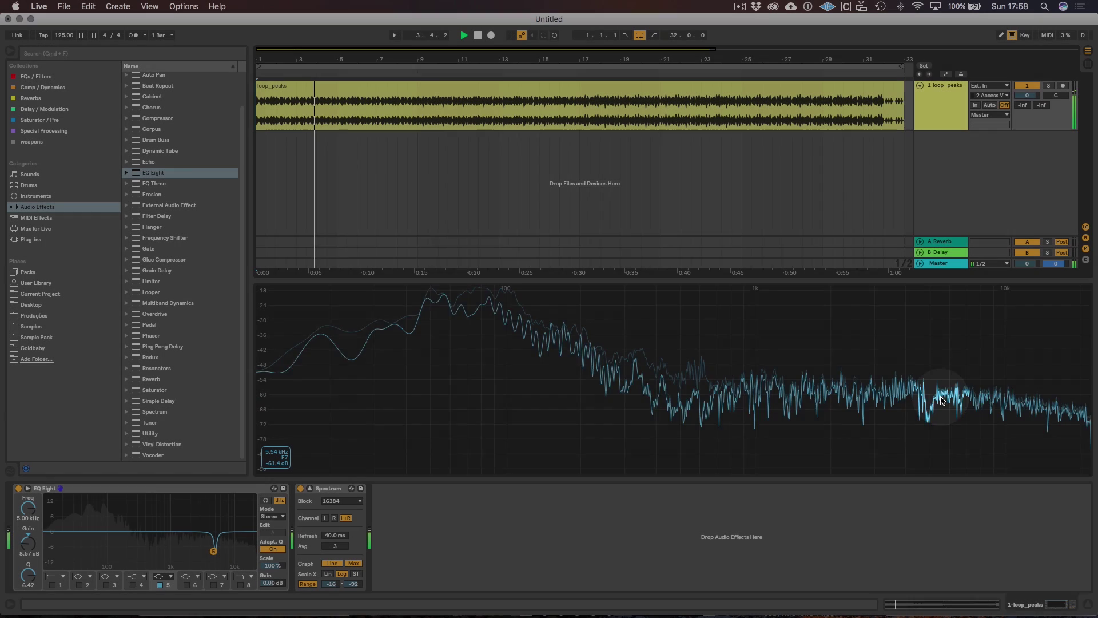
key("space")
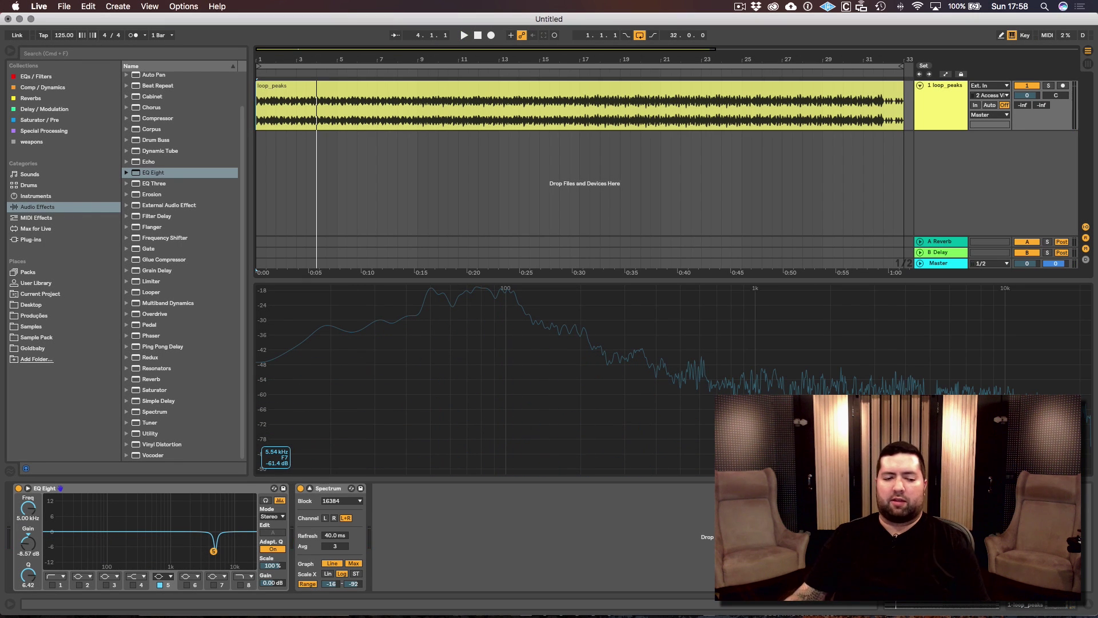
Enable EQ Eight band 6 as a narrow cut at 3 kHz with -9.52 dB gain and a Q of 6.16.
left_click(187, 585)
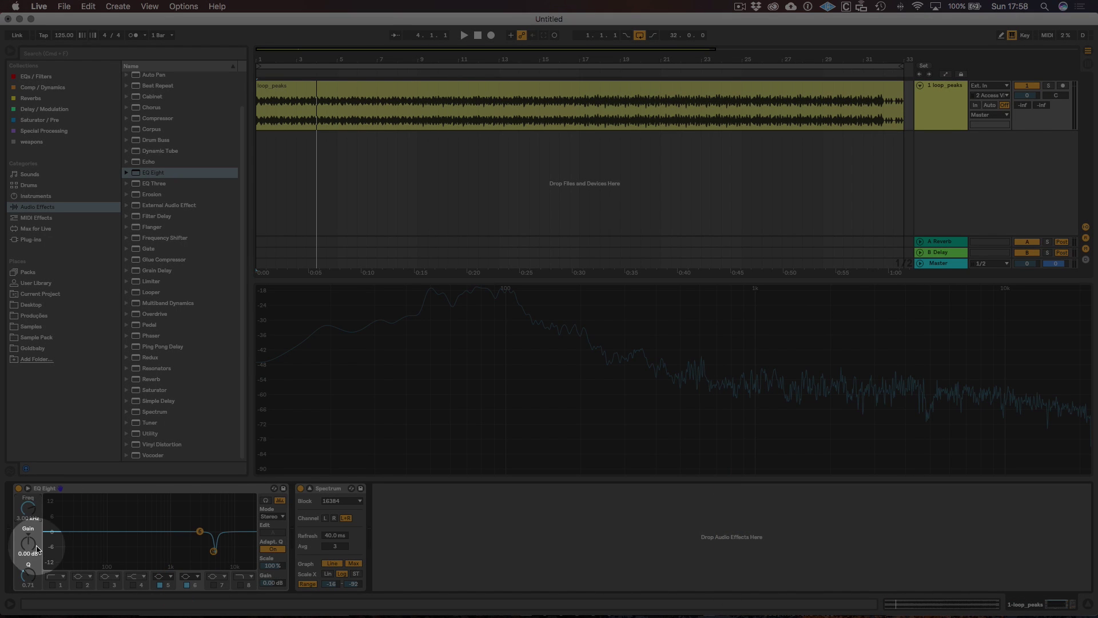
left_click_drag(28, 542, 26, 579)
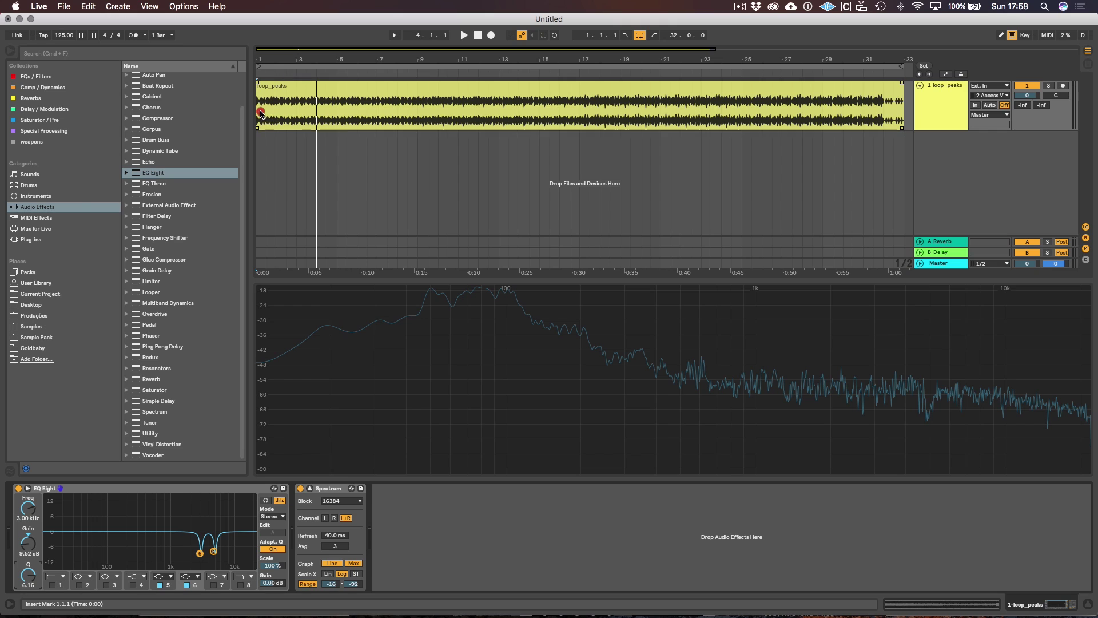
Play the loop from the start and again from bar 17 to examine both cuts in the spectrum.
key("space")
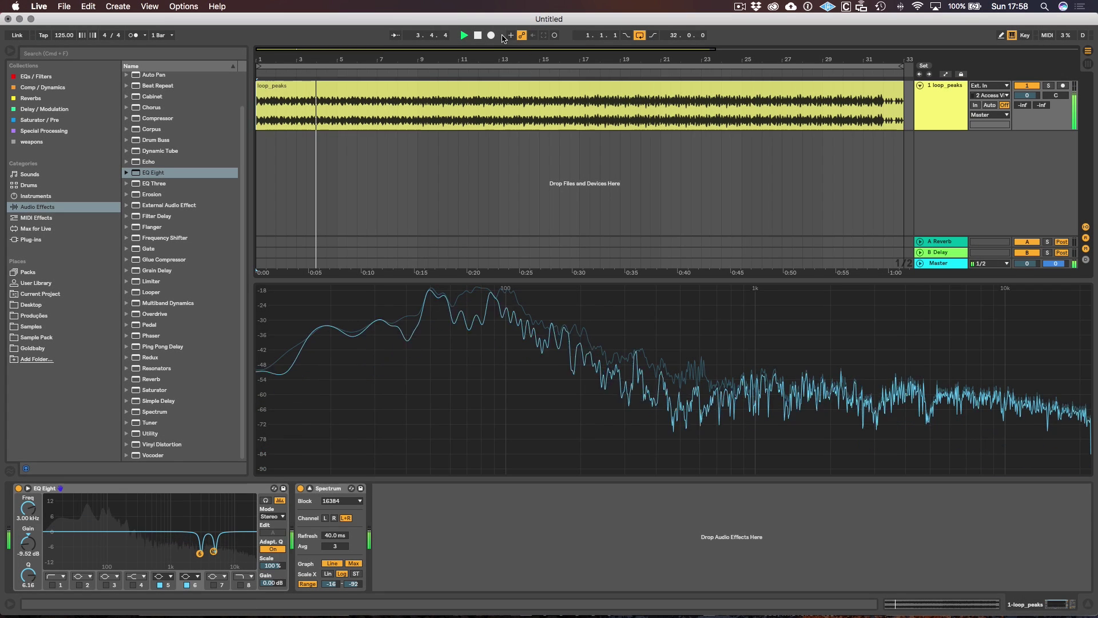
key("space")
left_click(580, 95)
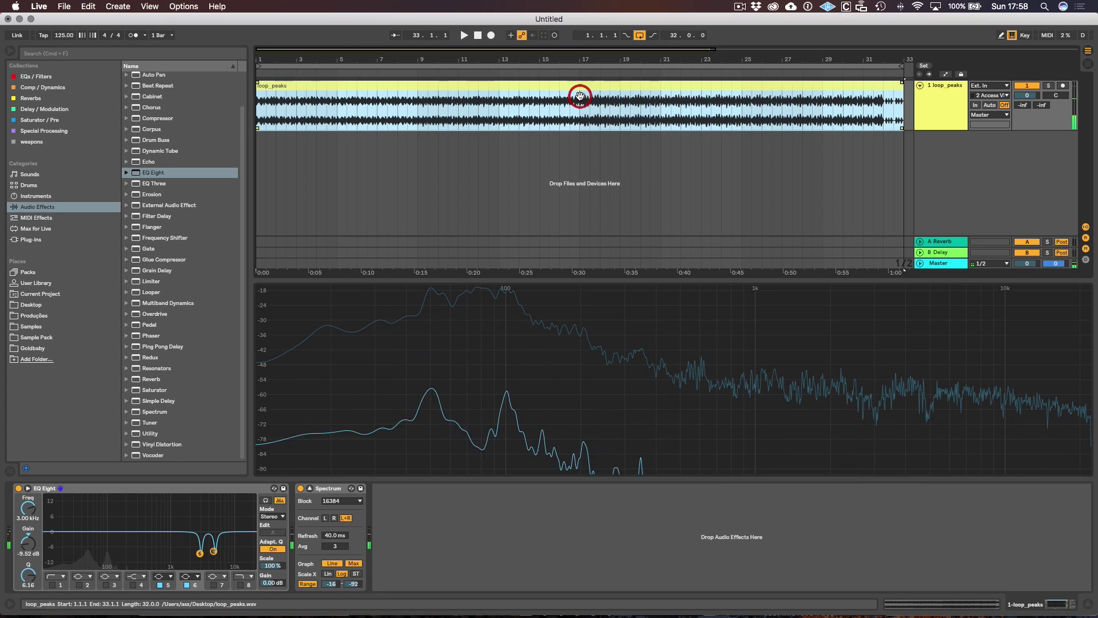
left_click(581, 115)
key("space")
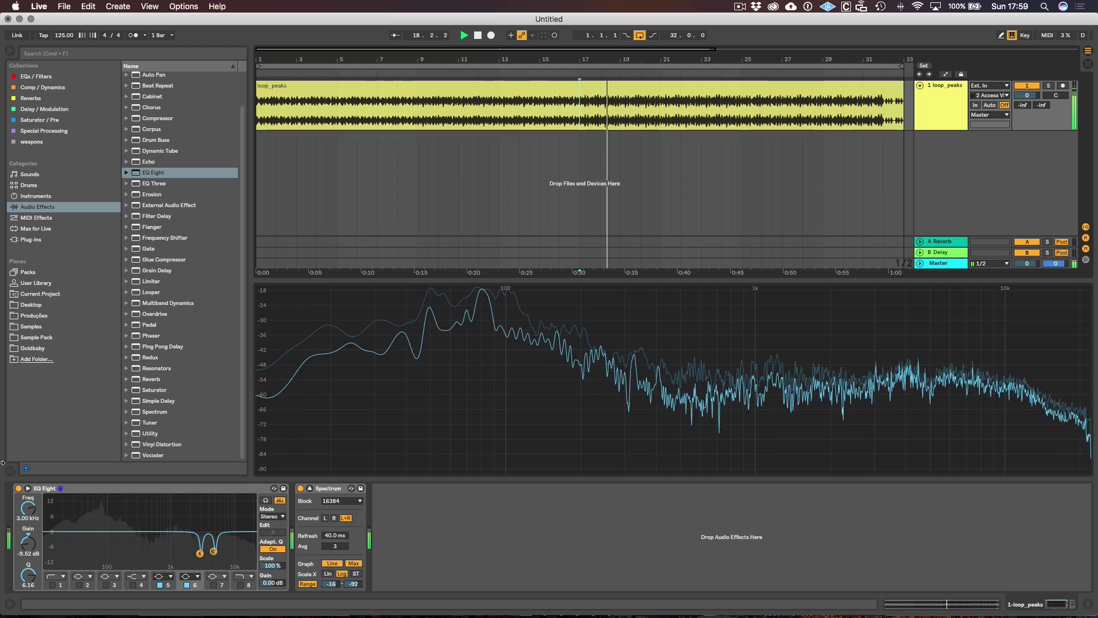
Bypass and re-enable EQ Eight twice during playback to compare the spectrum with and without the cuts.
left_click(18, 489)
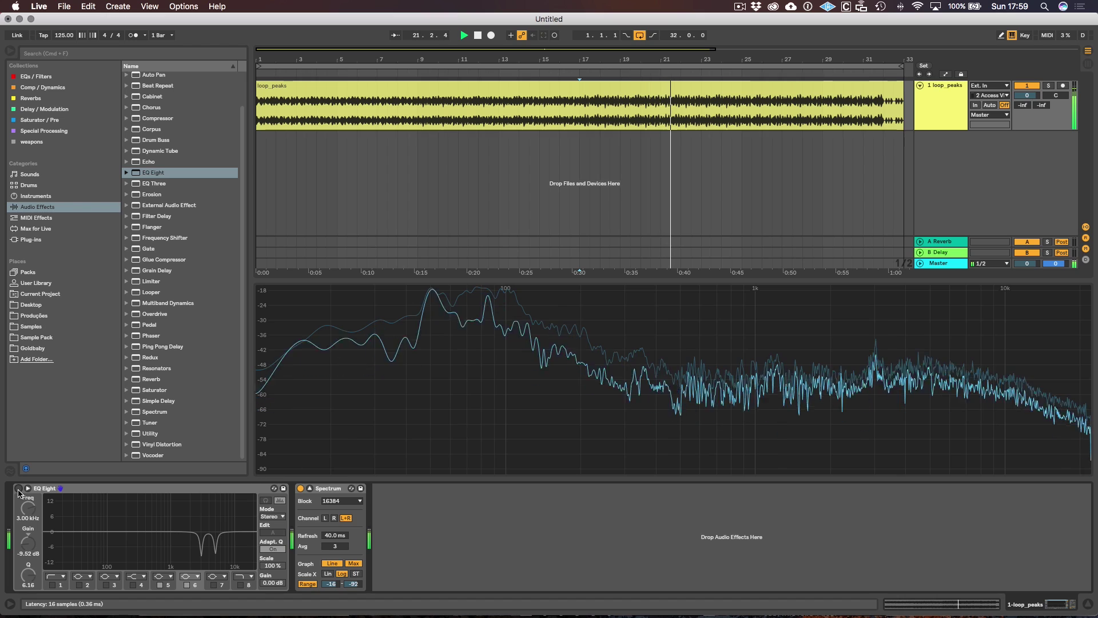
left_click(19, 489)
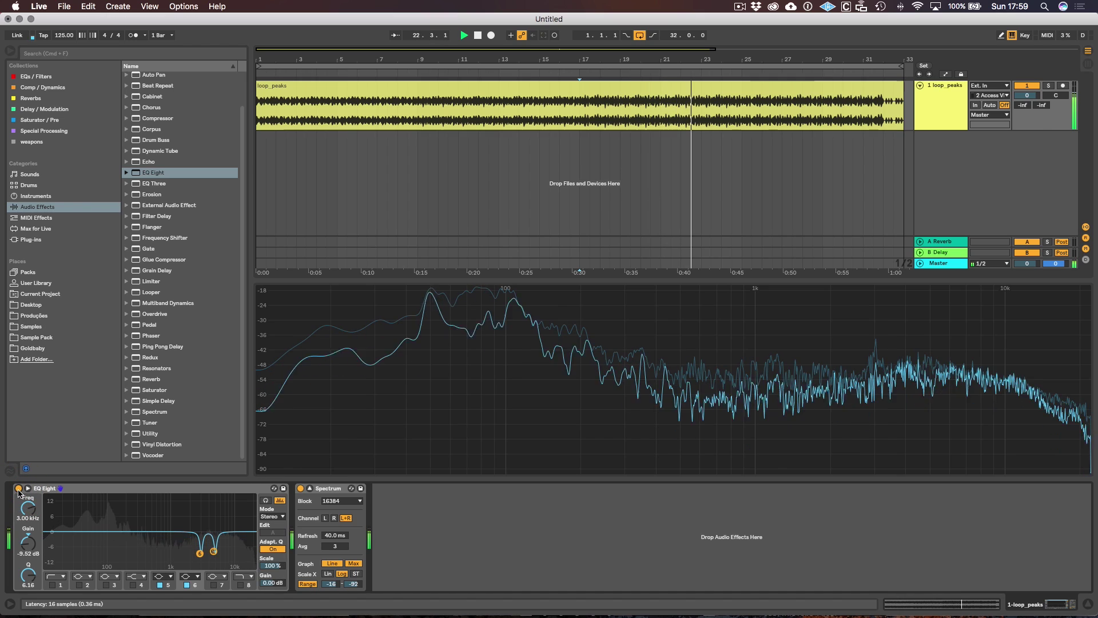
left_click(18, 489)
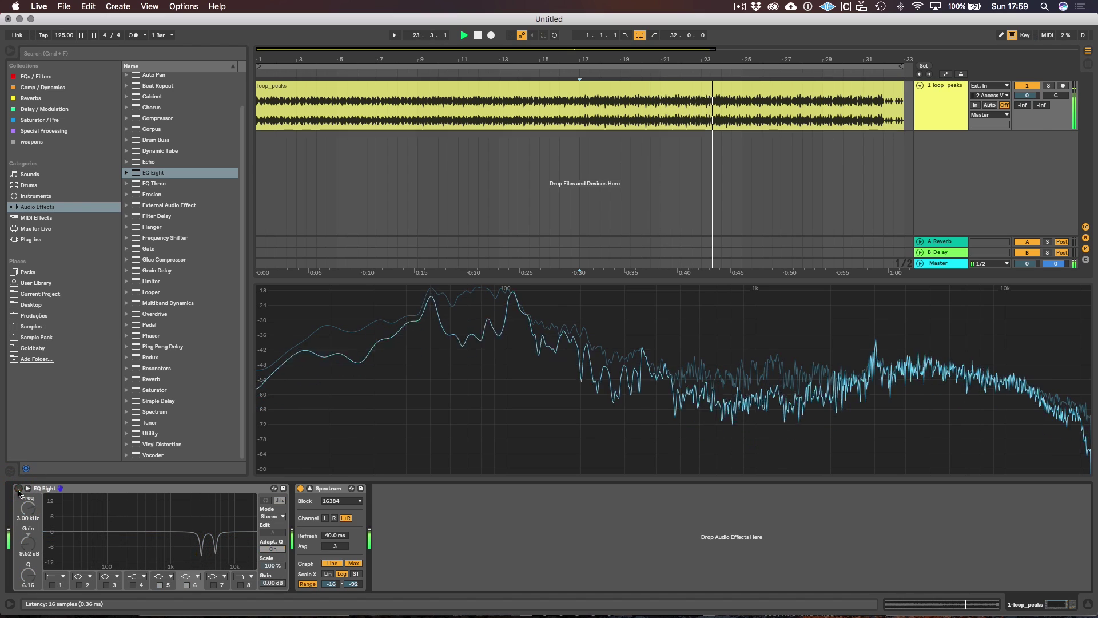
left_click(18, 489)
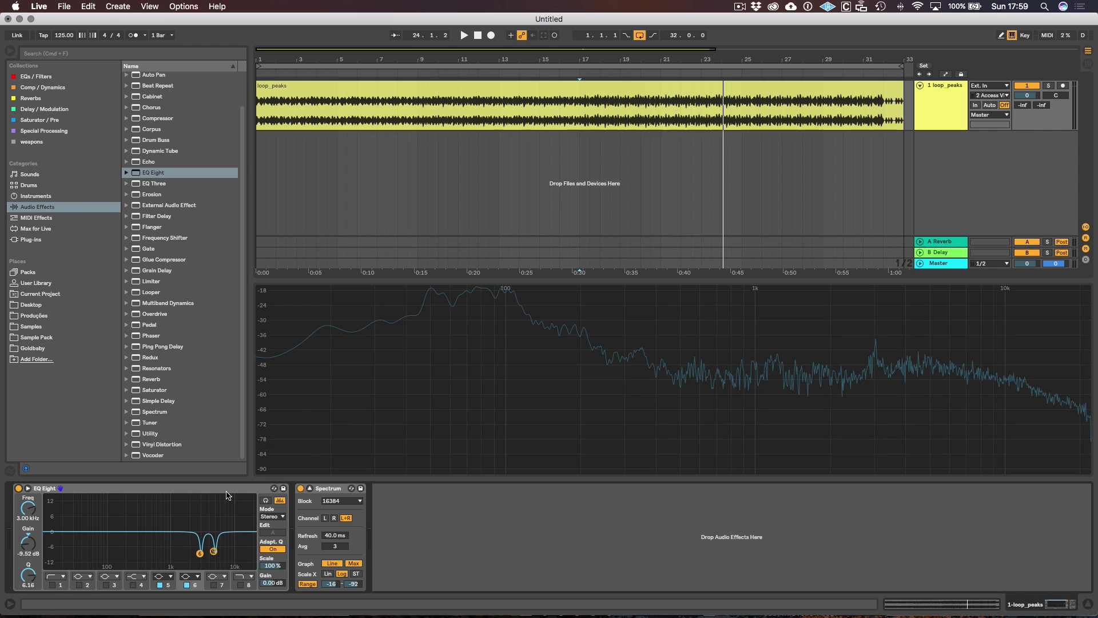
Deactivate EQ Eight and collapse the device.
left_click(227, 490)
left_click(18, 488)
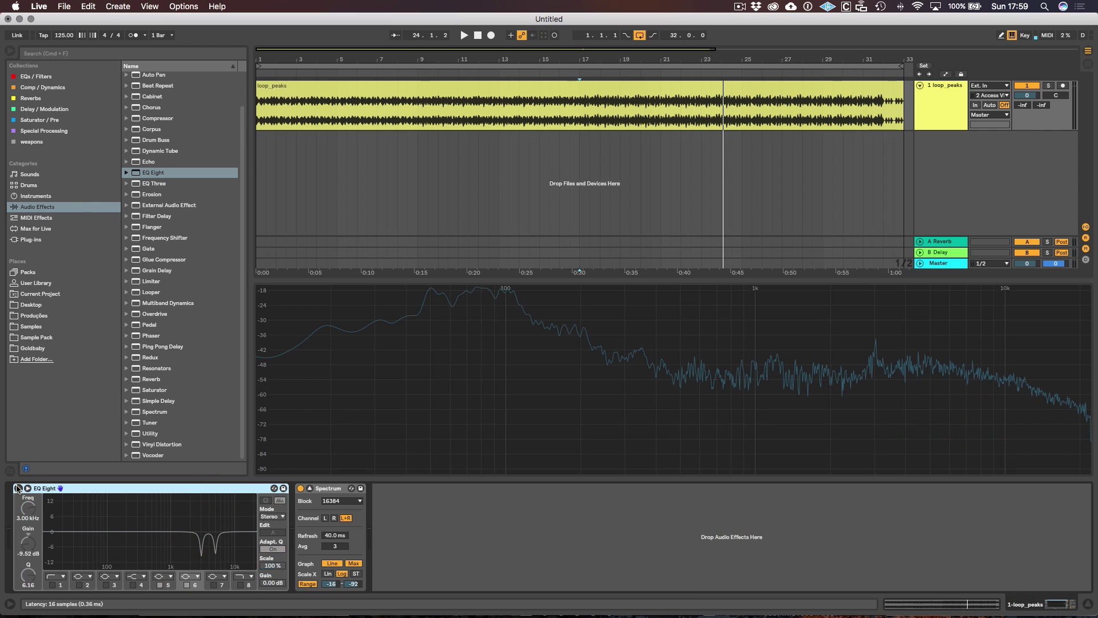
double_click(80, 489)
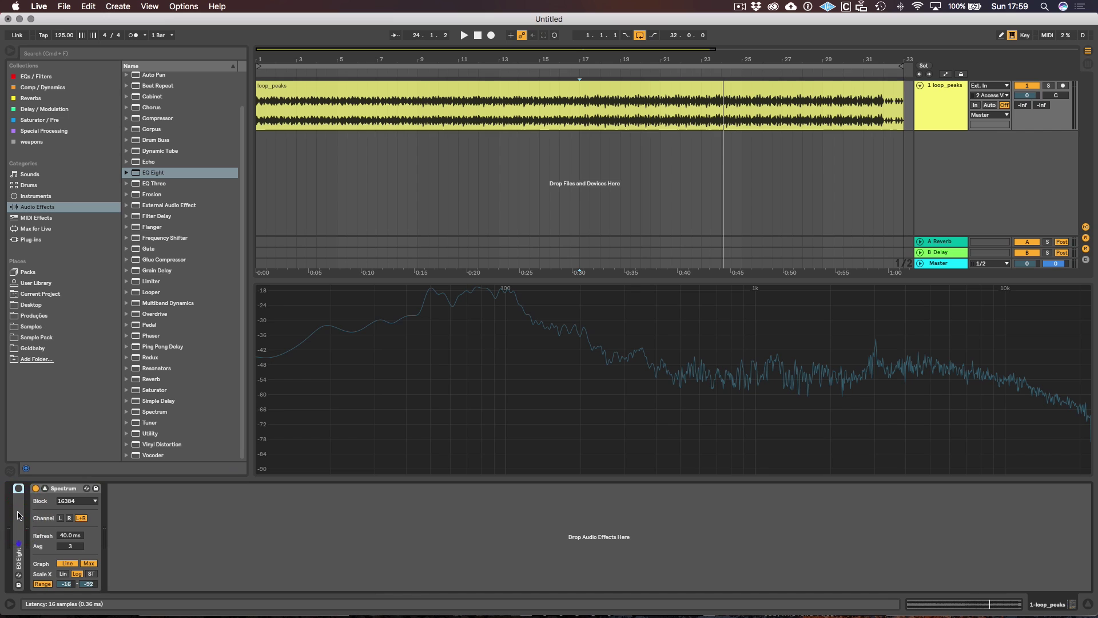
Replace EQ Eight with the Waves F6 (s) Audio Unit, inserted before Spectrum on the loop_peaks track.
key("Delete")
left_click(32, 240)
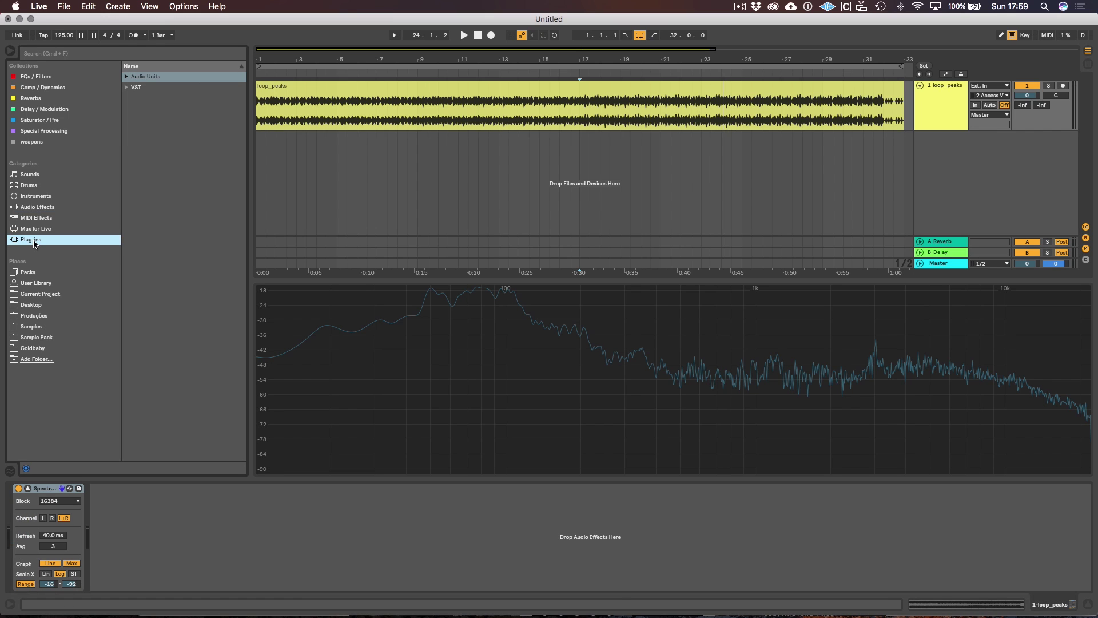
left_click(127, 77)
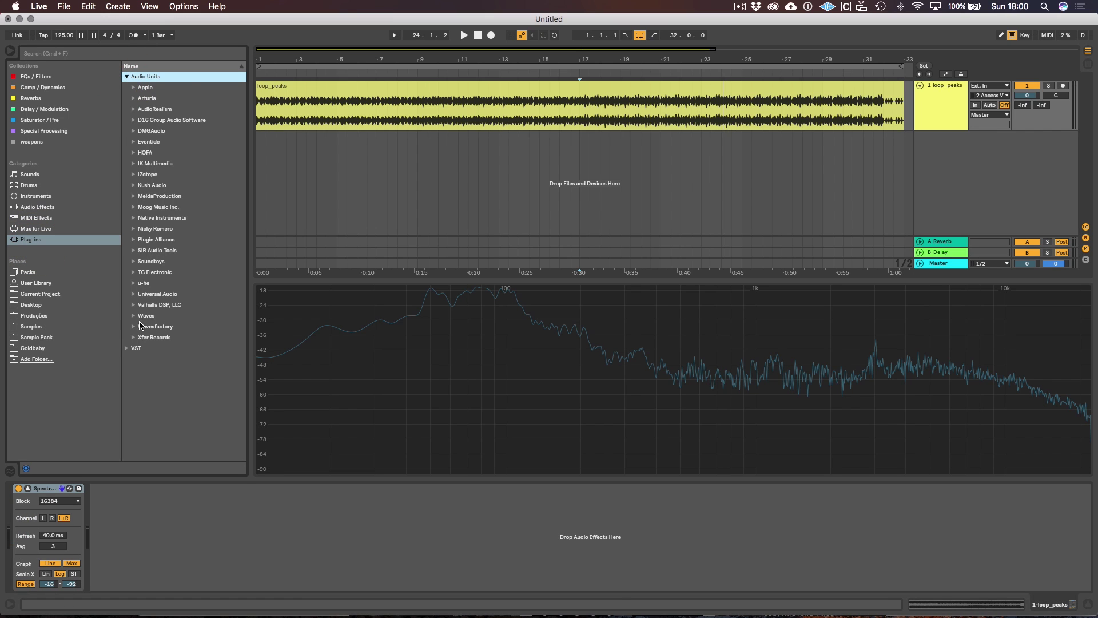
left_click(133, 316)
scroll(186, 371, "down", 10)
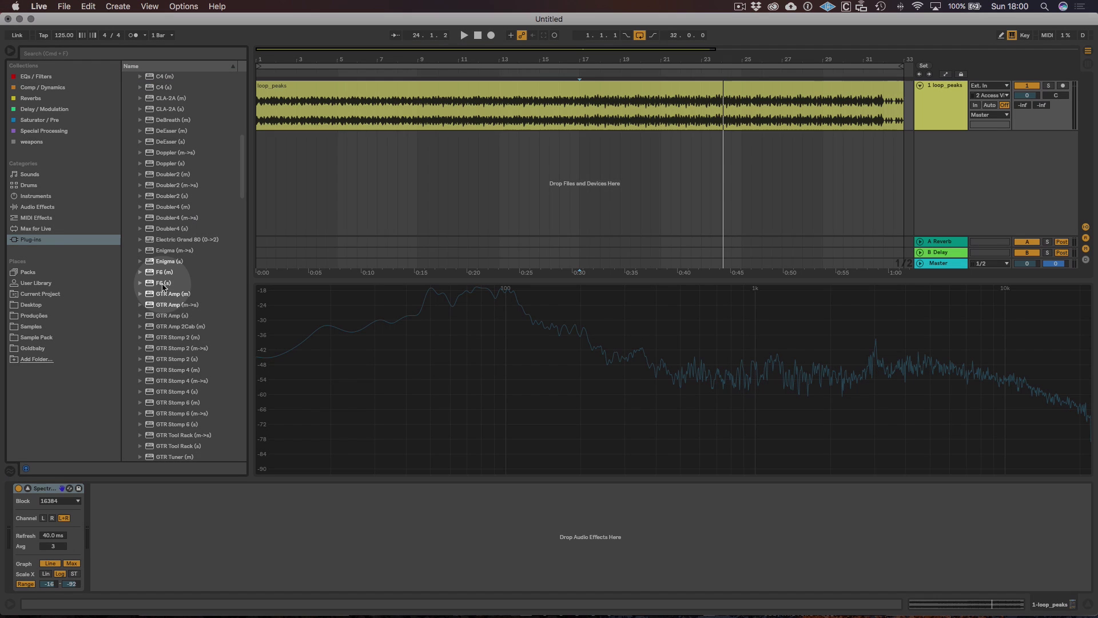
left_click(162, 283)
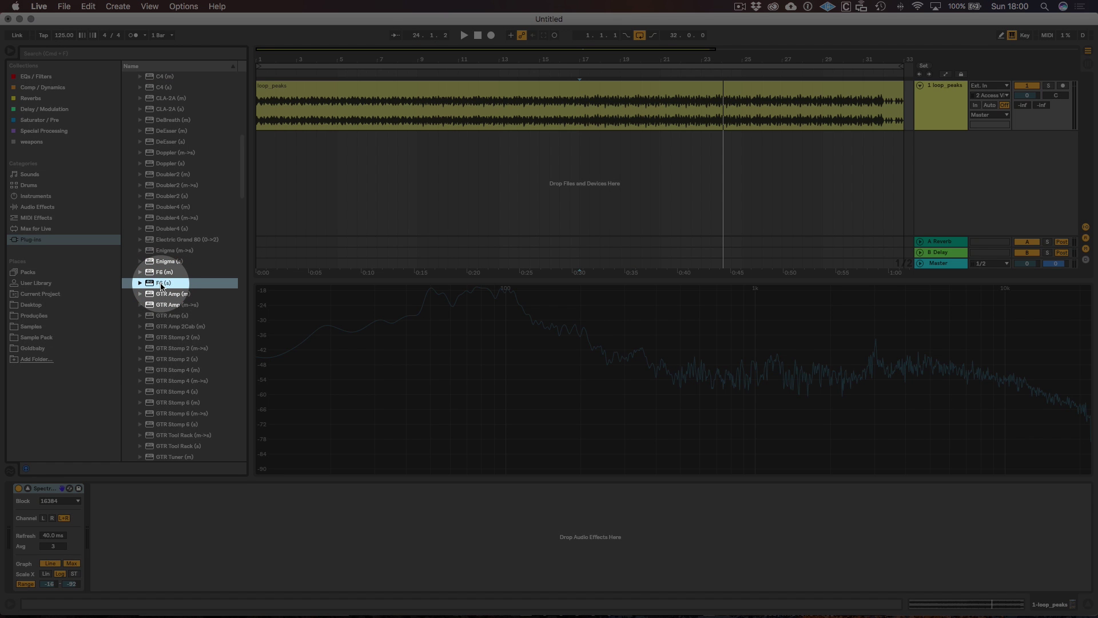
left_click_drag(161, 286, 23, 535)
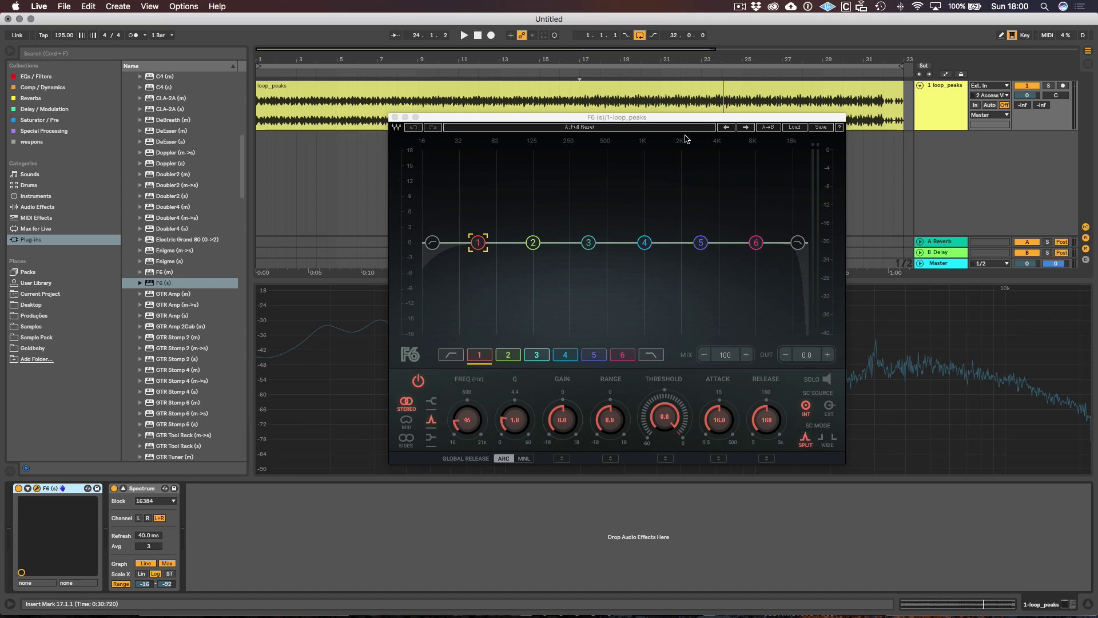
left_click_drag(669, 117, 611, 107)
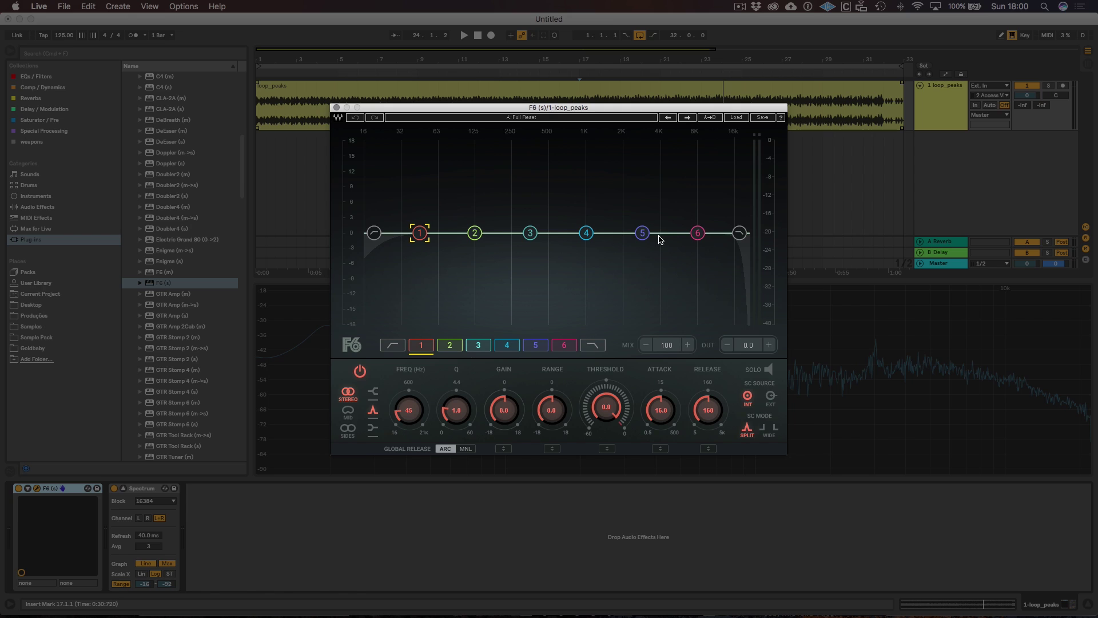
Shift F6 band 5 to a frequency of 2630 Hz.
left_click(641, 233)
left_click(589, 234)
left_click(637, 234)
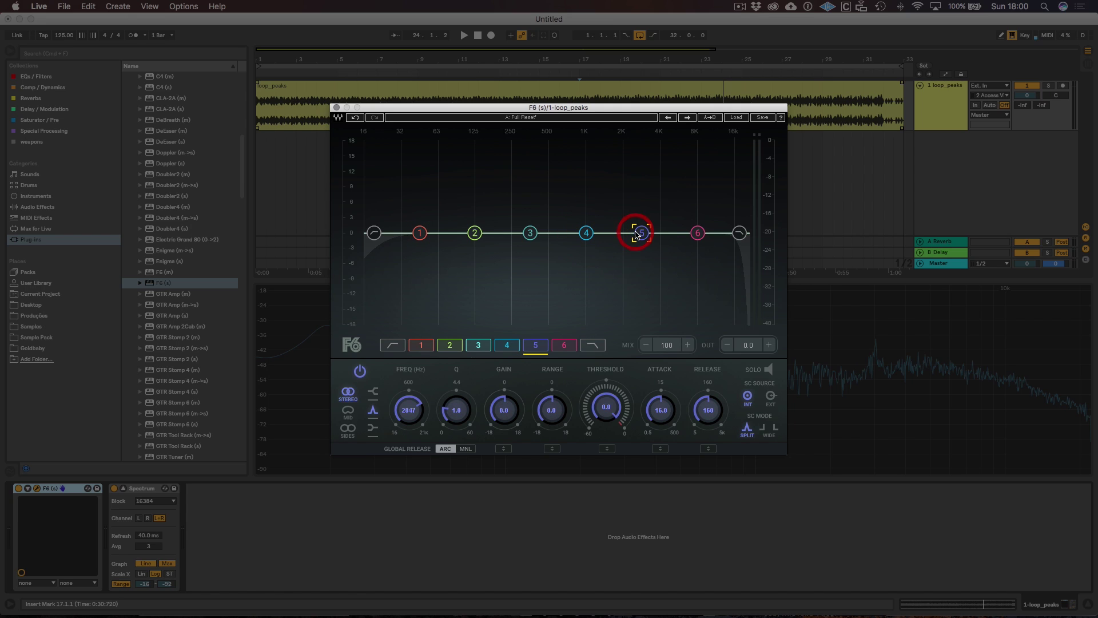
mouse_move(644, 234)
left_mouse_down()
mouse_move(627, 235)
mouse_move(693, 235)
mouse_move(559, 236)
mouse_move(736, 322)
mouse_move(630, 317)
mouse_move(630, 280)
mouse_move(649, 238)
mouse_move(637, 232)
left_mouse_up()
left_click(698, 233)
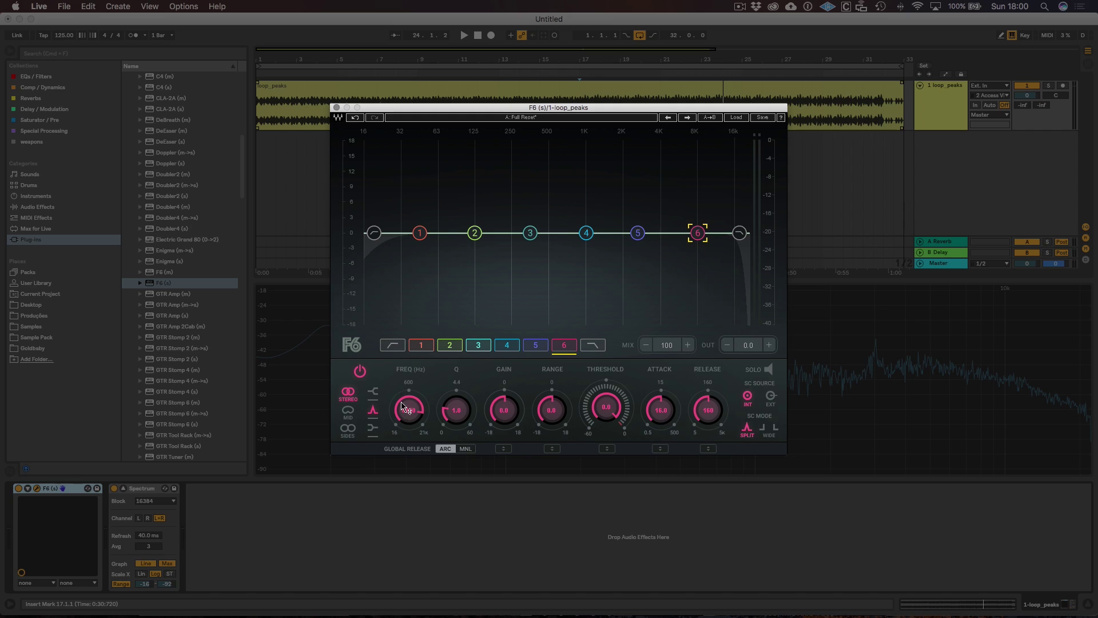
left_click(451, 416)
left_click_drag(506, 416, 513, 418)
left_click(561, 418)
left_click(605, 417)
left_click(638, 233)
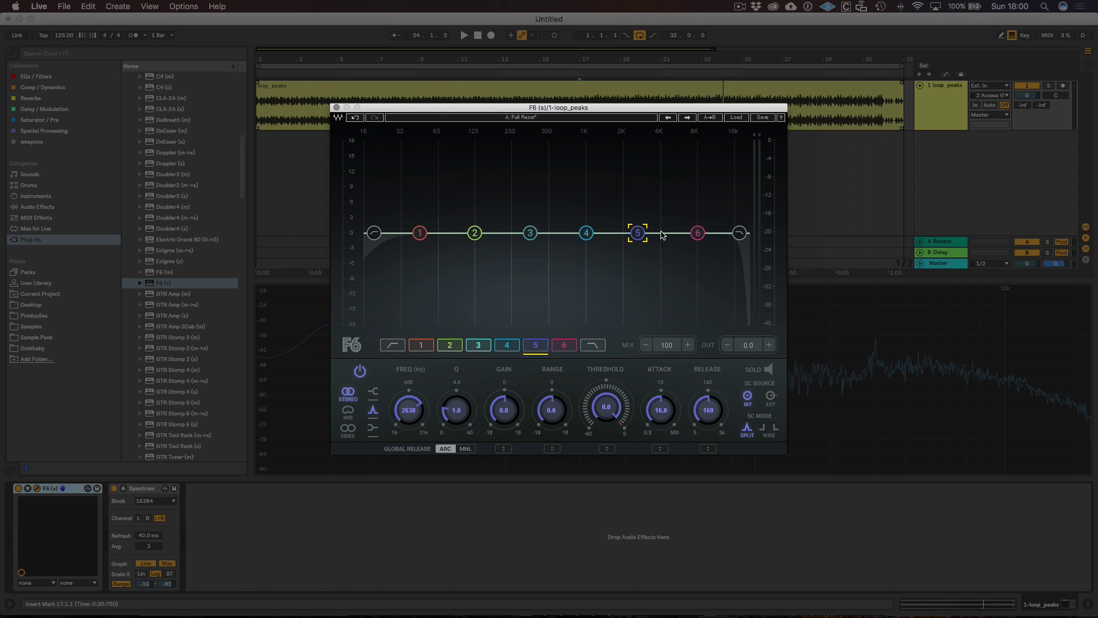
Shape F6 band 6 into a narrow cut at 5000 Hz with -5.4 dB gain and a Q of 6.6.
left_click(409, 412)
type("500")
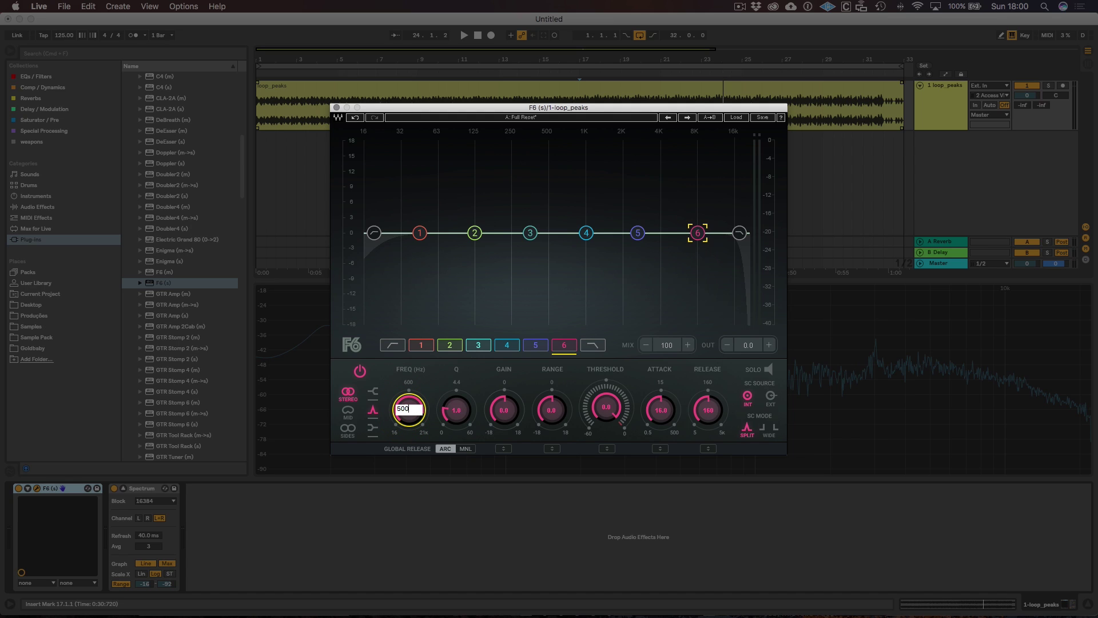
type("0")
key("Return")
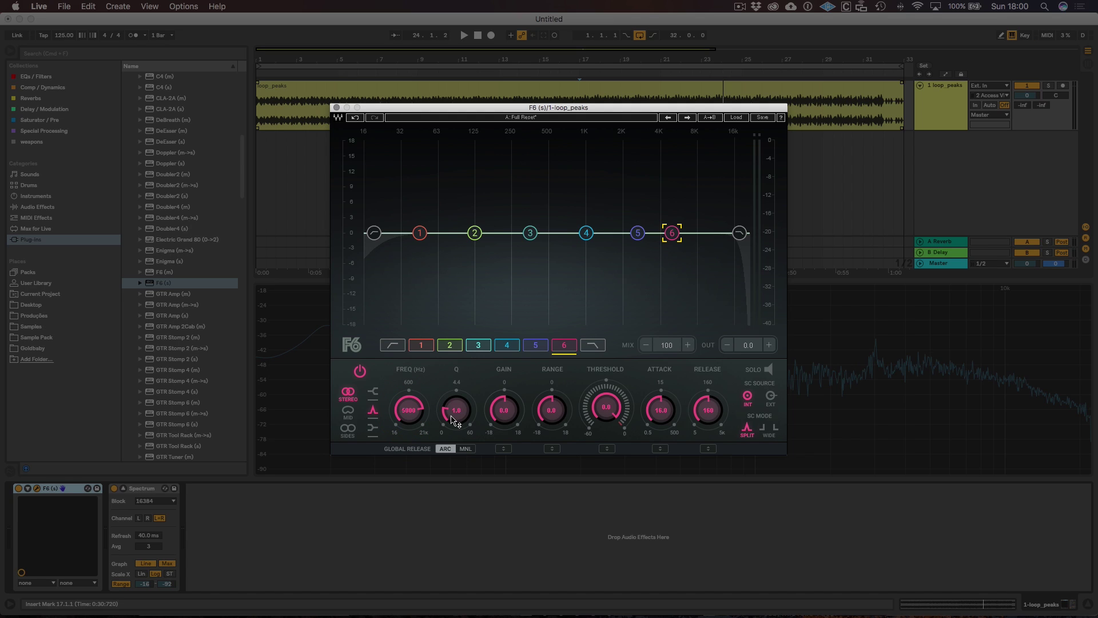
left_click_drag(514, 418, 515, 437)
left_click_drag(456, 410, 456, 386)
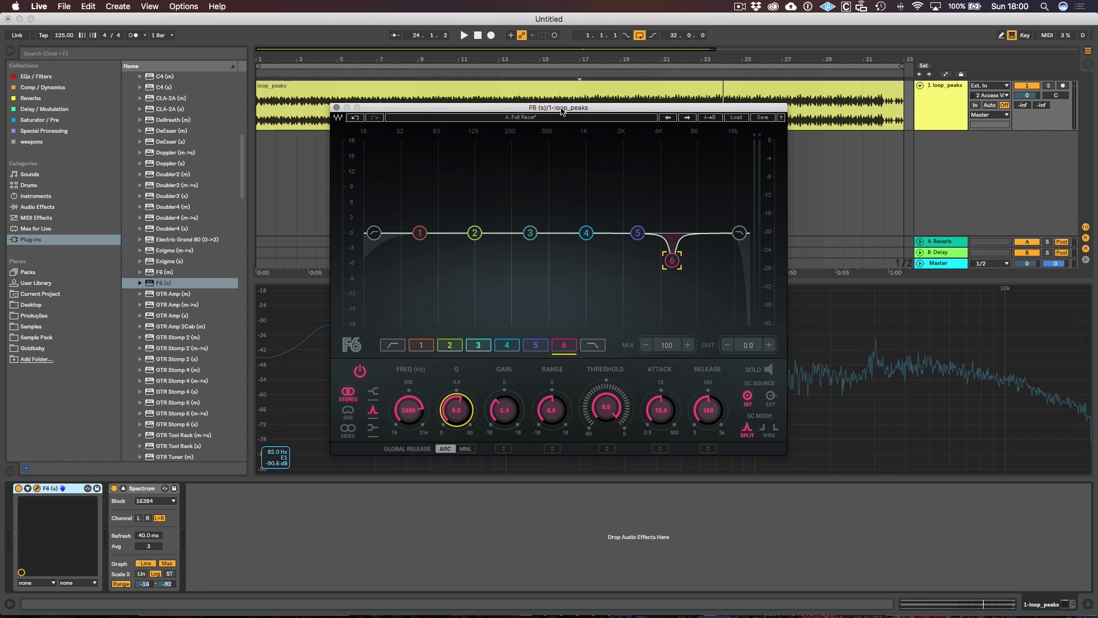
Uncover the high end of the spectrum and play the loop from bar 9 to examine the 5 kHz cut.
left_click_drag(562, 108, 437, 157)
left_click(460, 103)
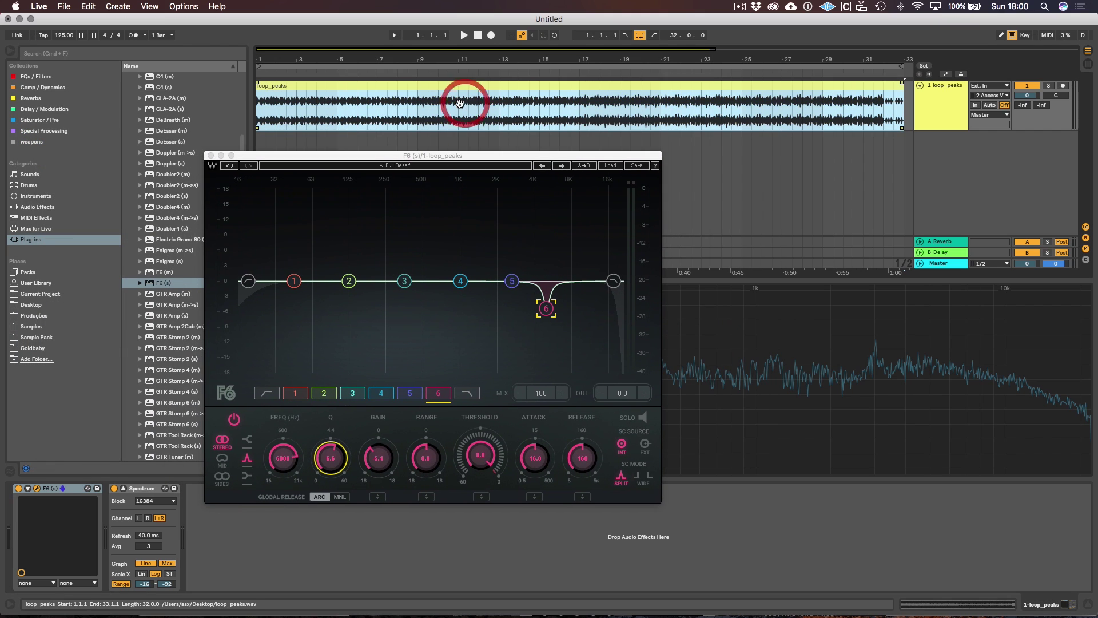
left_click(421, 111)
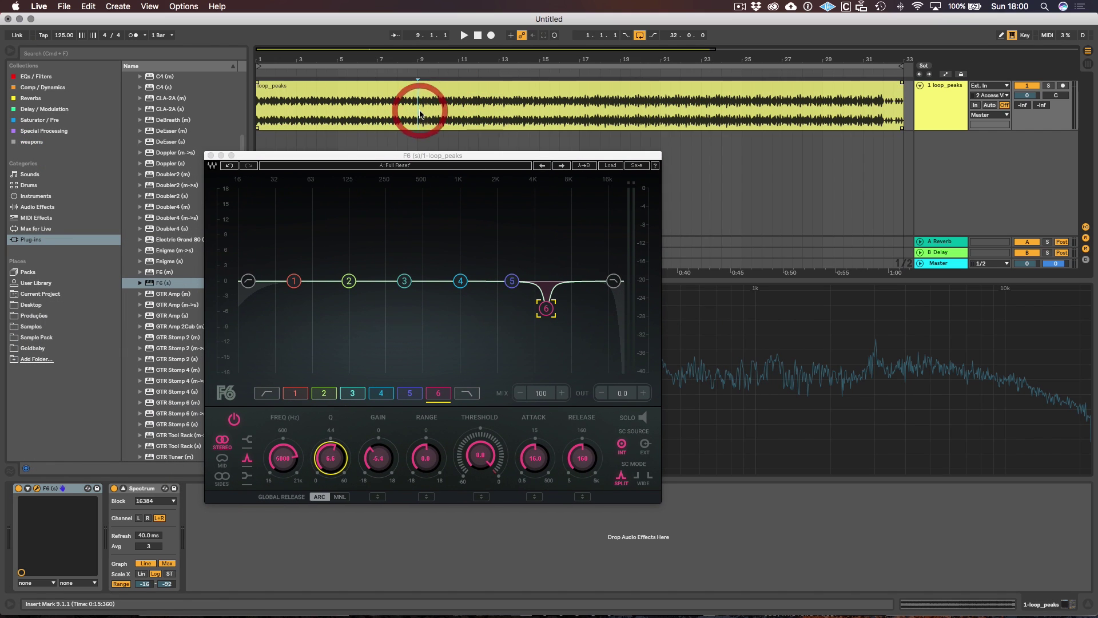
key("space")
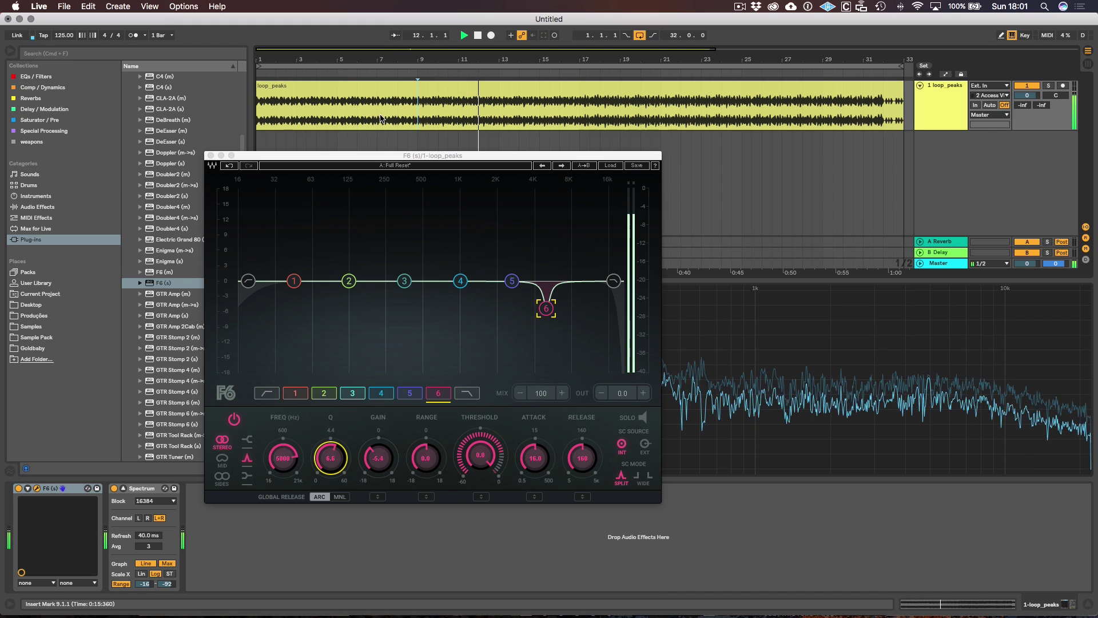
Replay from about bar 5, deepen band 6's gain to -10.2 dB, and stop playback.
left_click(335, 80)
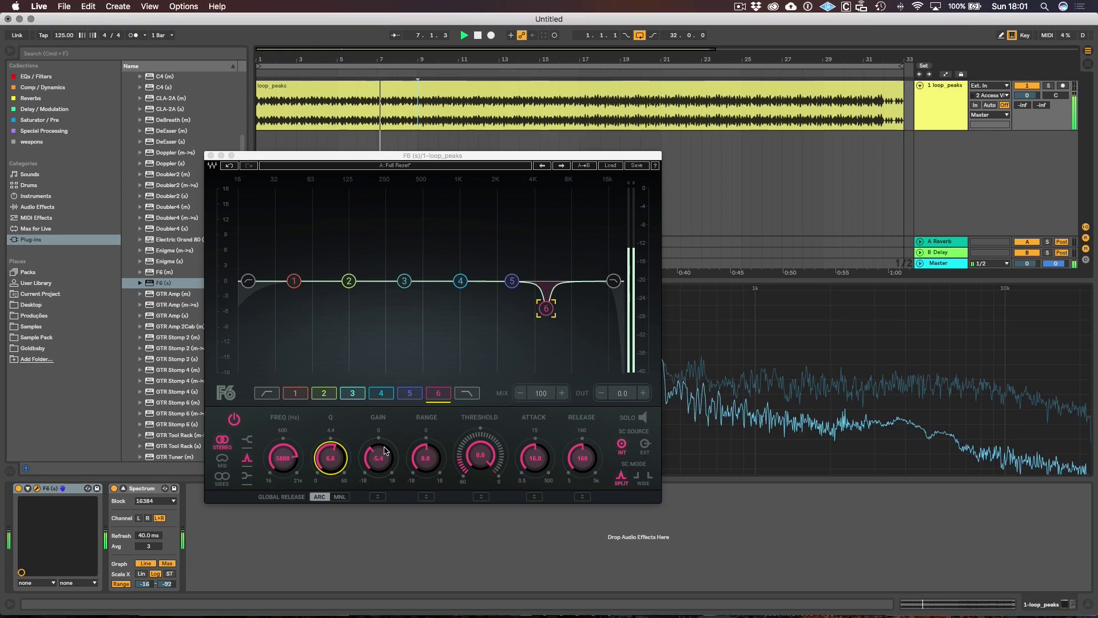
left_click_drag(378, 459, 378, 474)
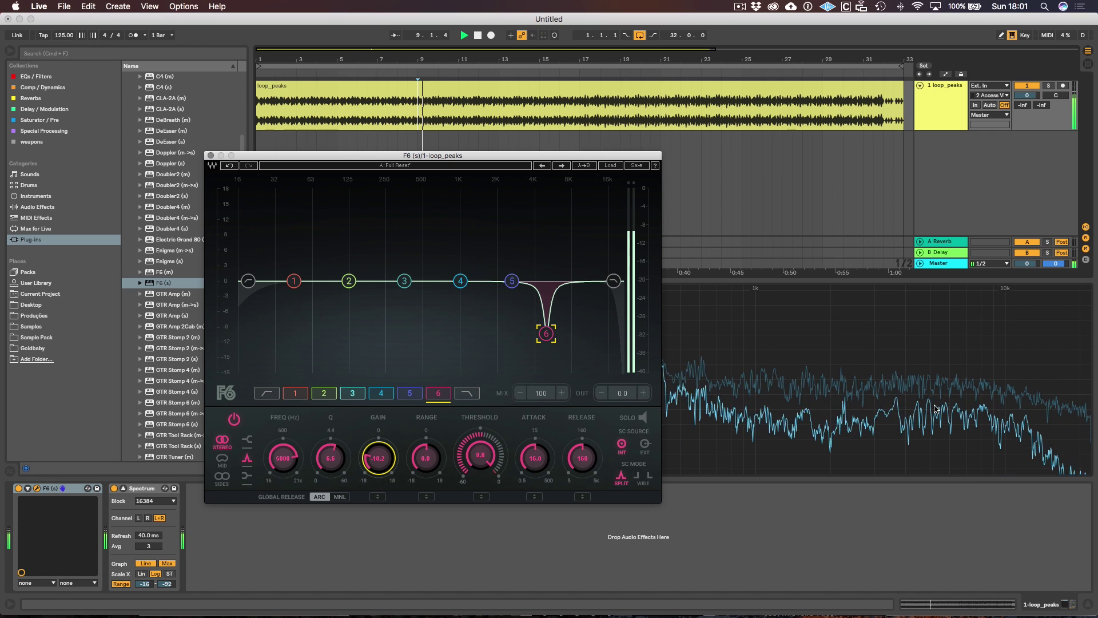
key("space")
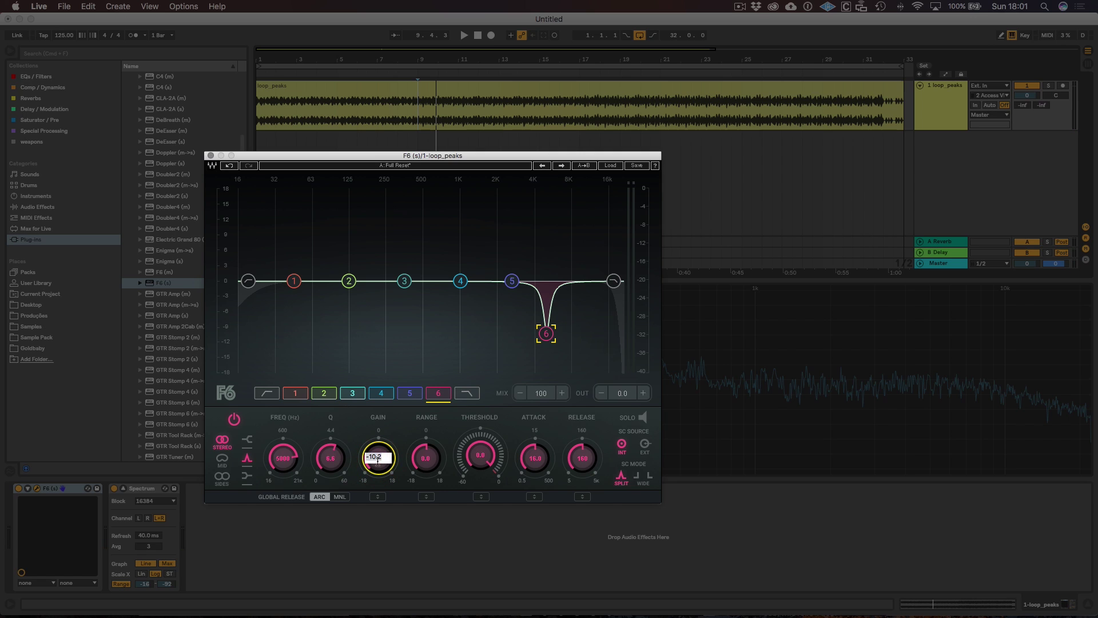
Reset band 6's gain to 0 dB and place the playback start at bar 8.
type("0")
key("Return")
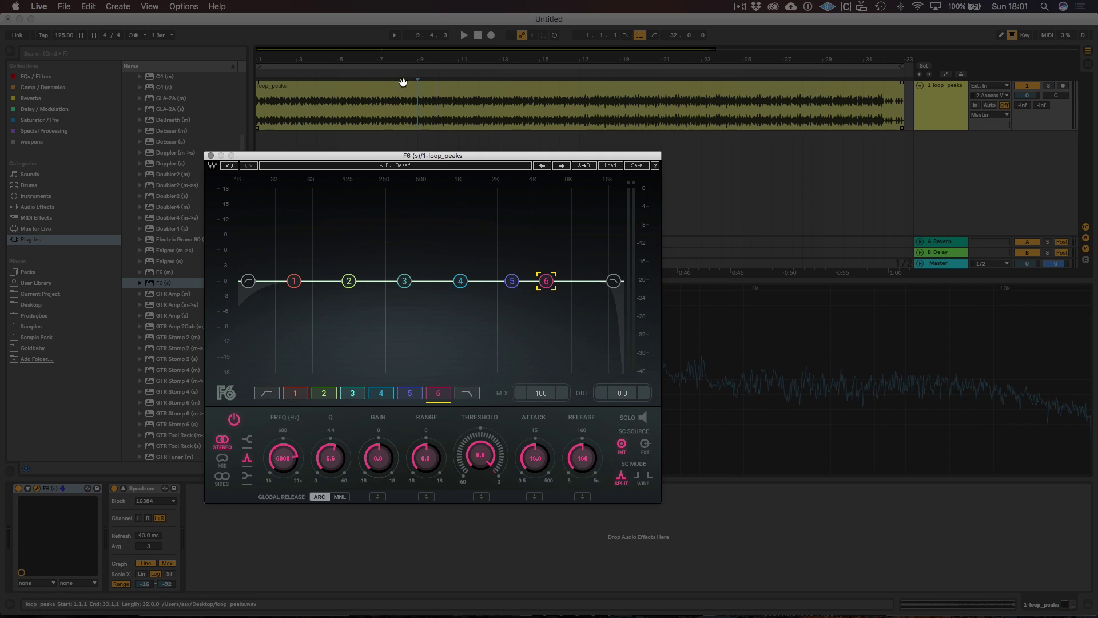
left_click(403, 106)
left_click(396, 115)
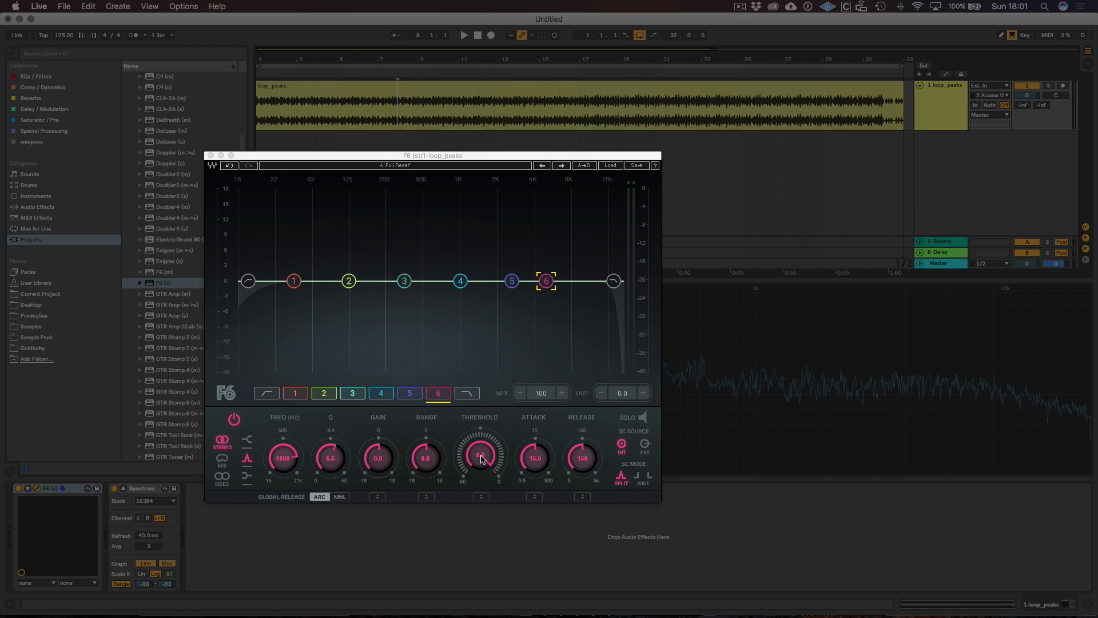
left_click_drag(481, 458, 481, 461)
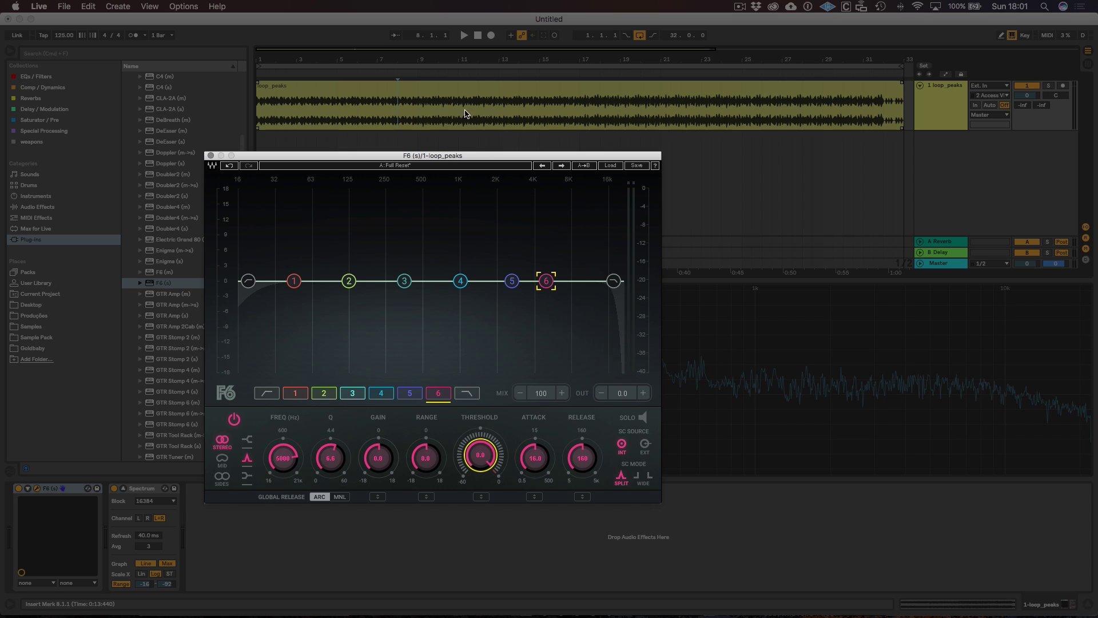
Play the loop repeatedly from bar 8 while lowering band 6's threshold to -21.7 dB.
key("space")
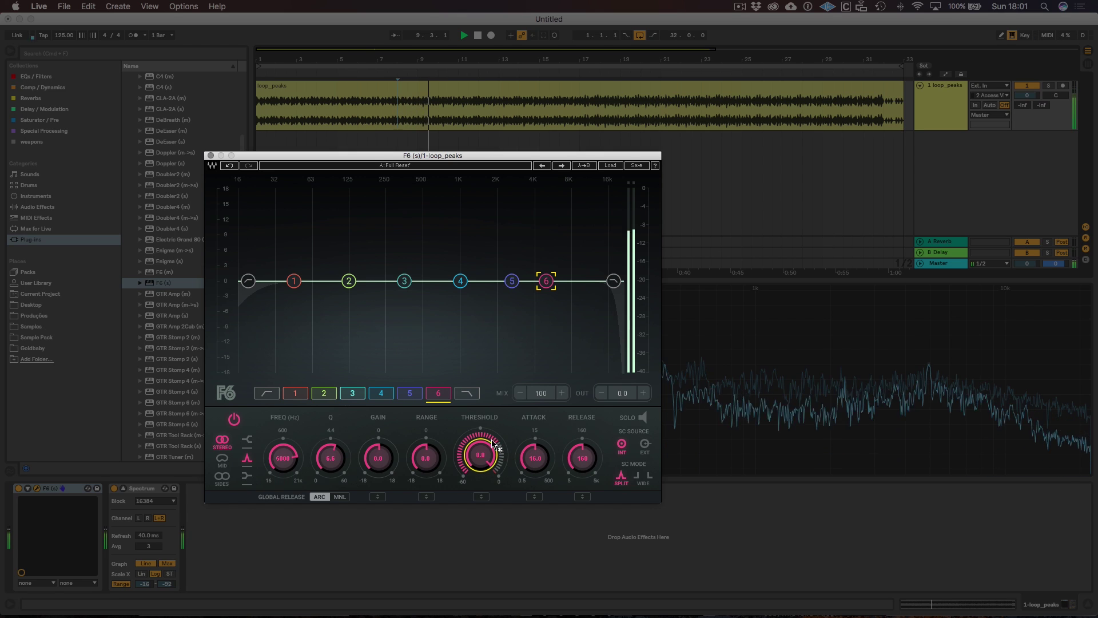
key("space")
key("space")
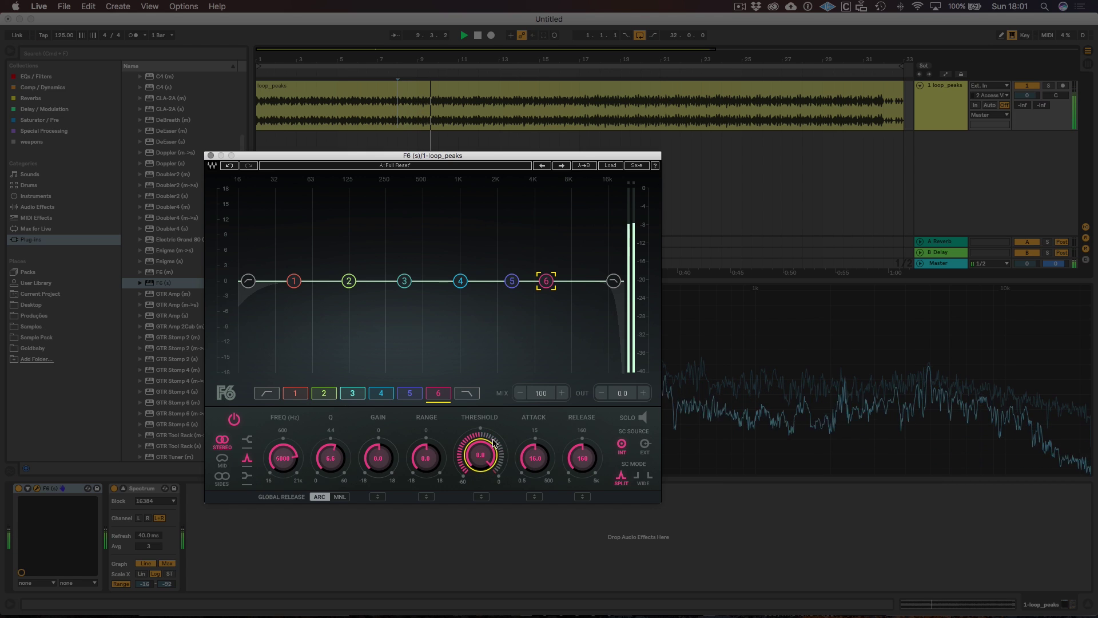
key("space")
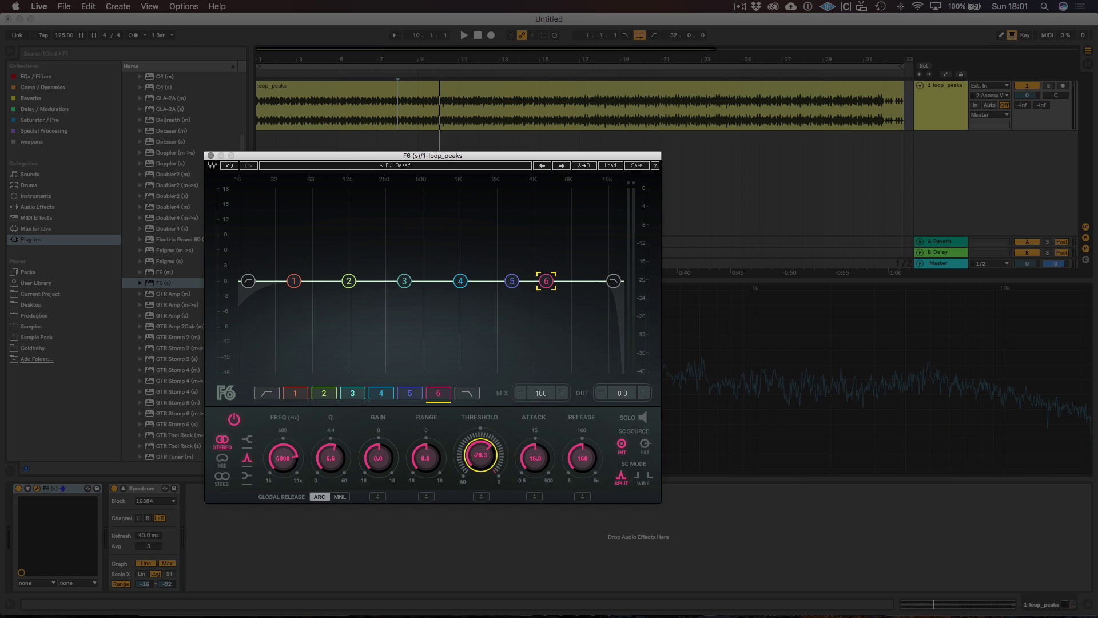
key("space")
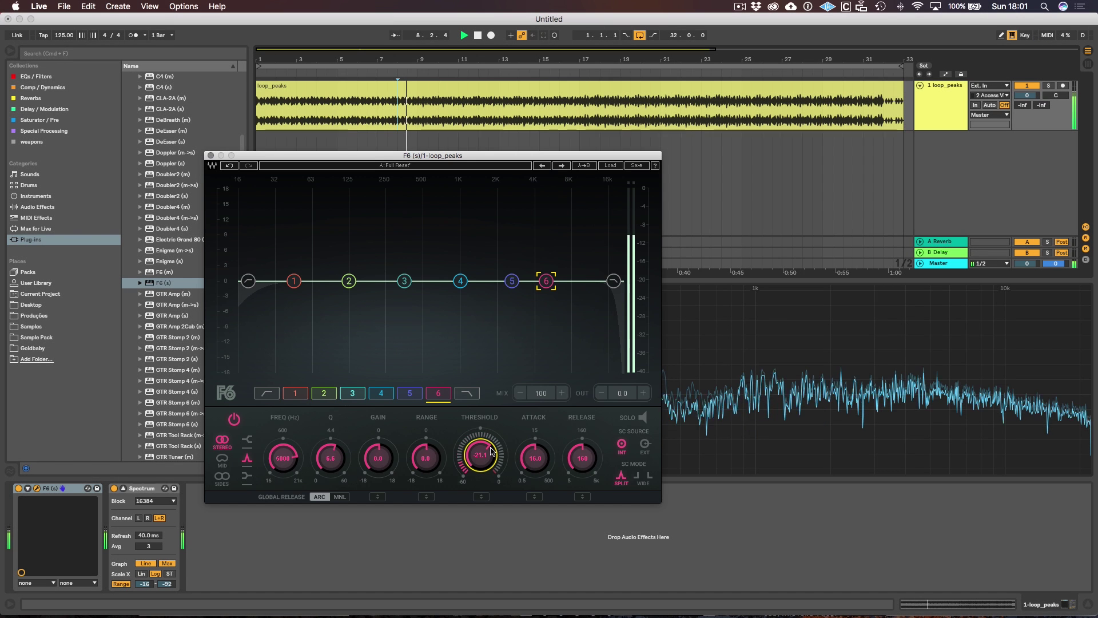
left_click_drag(492, 448, 491, 451)
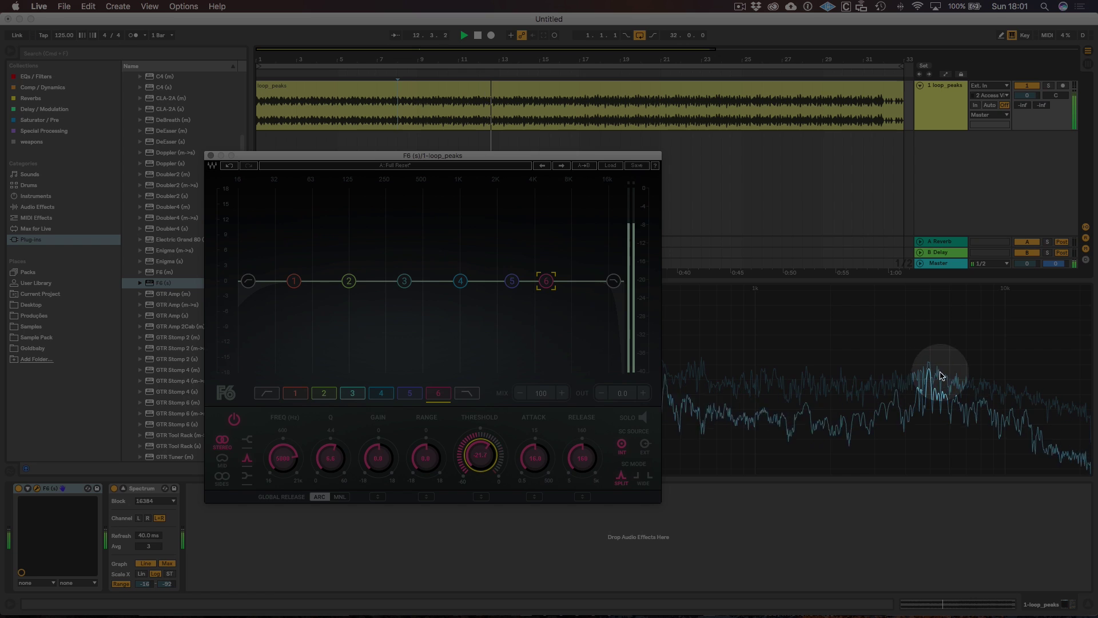
key("space")
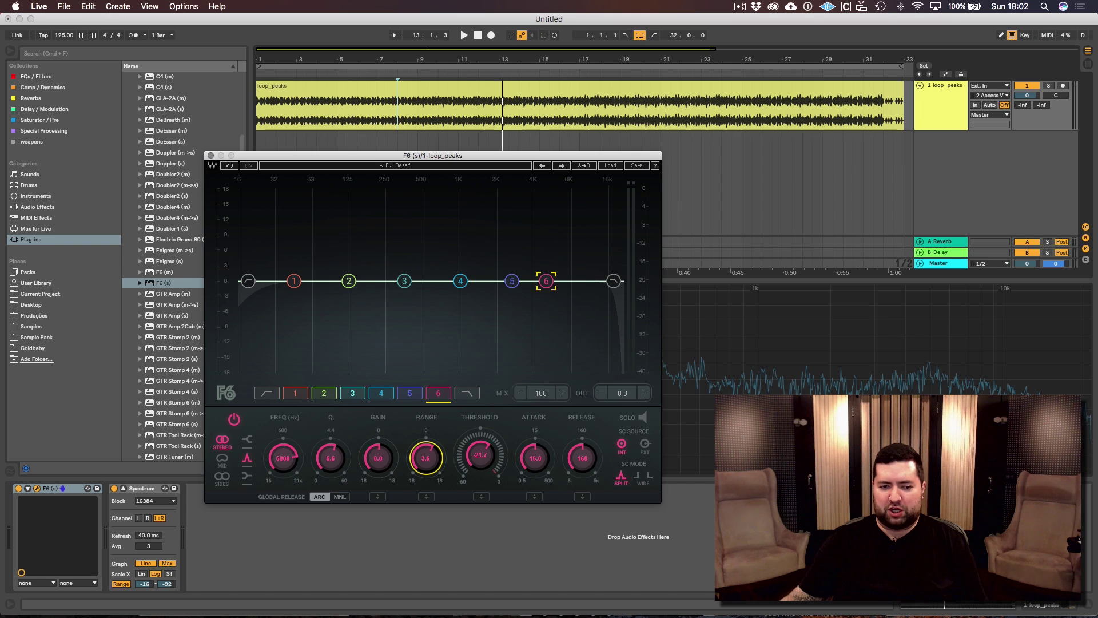
Try band 6's range in both directions and lower it well into negative values while the loop plays from bar 8.
left_click_drag(426, 458, 425, 452)
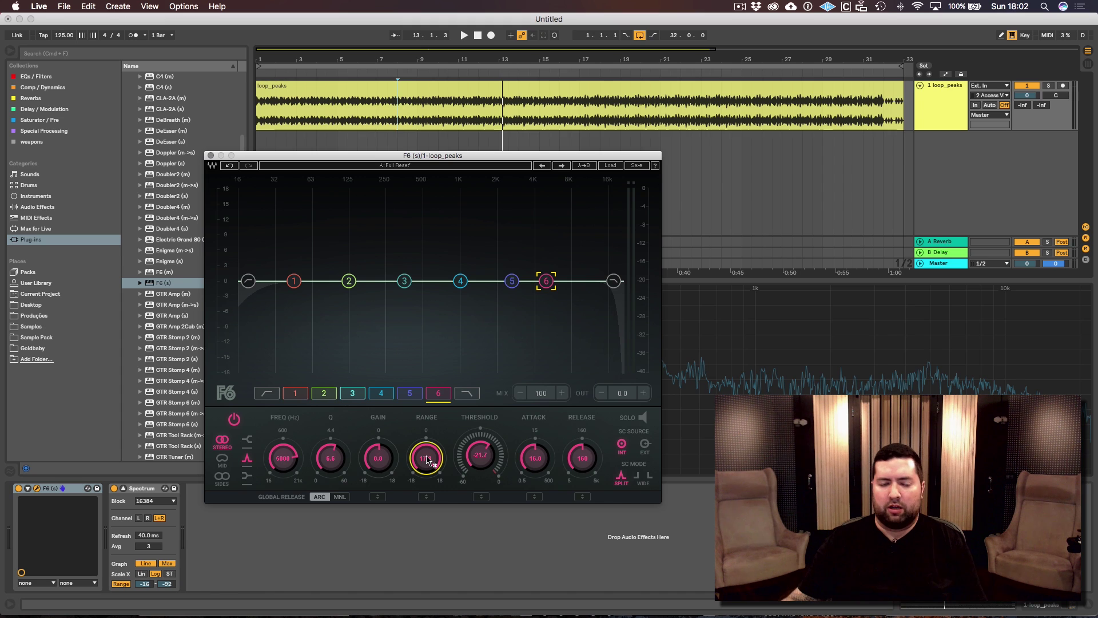
left_click_drag(428, 460, 428, 486)
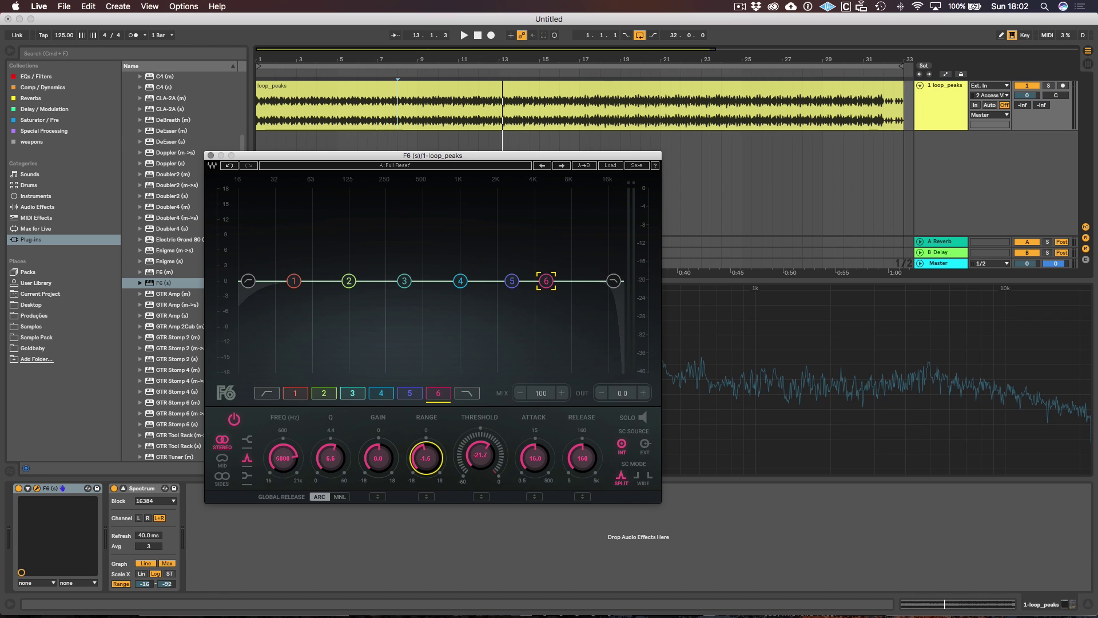
key("space")
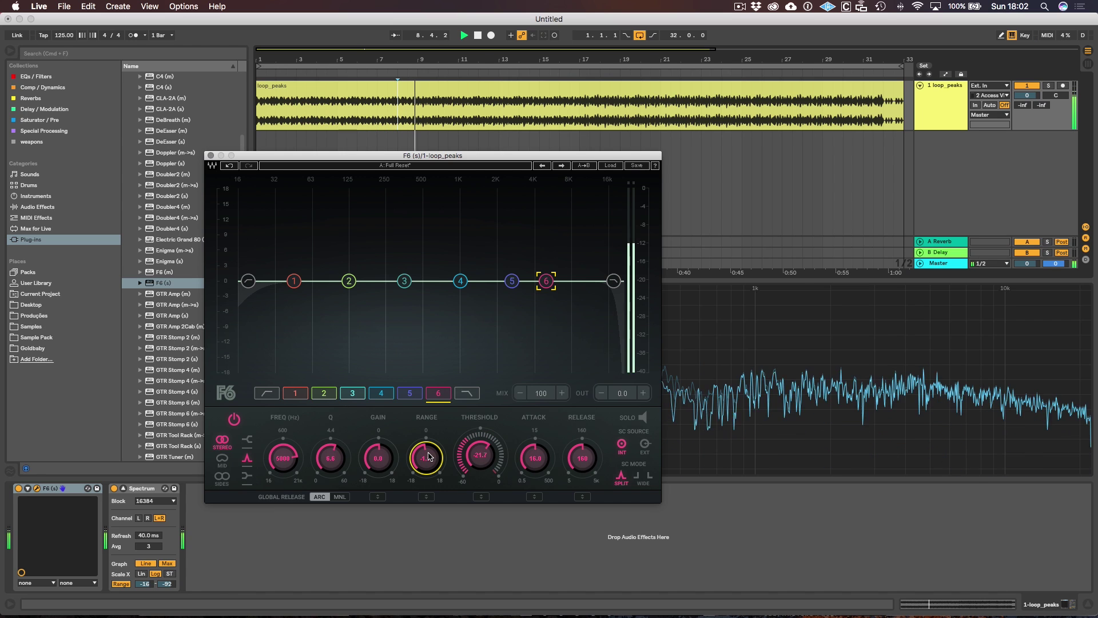
left_click_drag(429, 456, 429, 492)
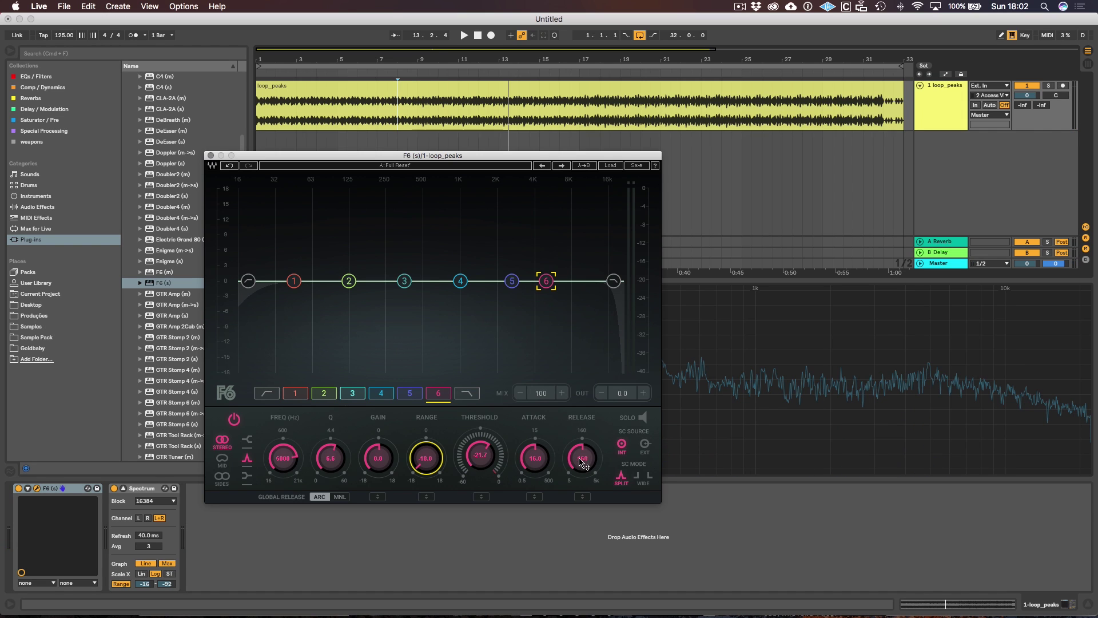
Shorten band 6's response by setting the attack to 0.9 and the release to 15.
left_click_drag(538, 461, 538, 498)
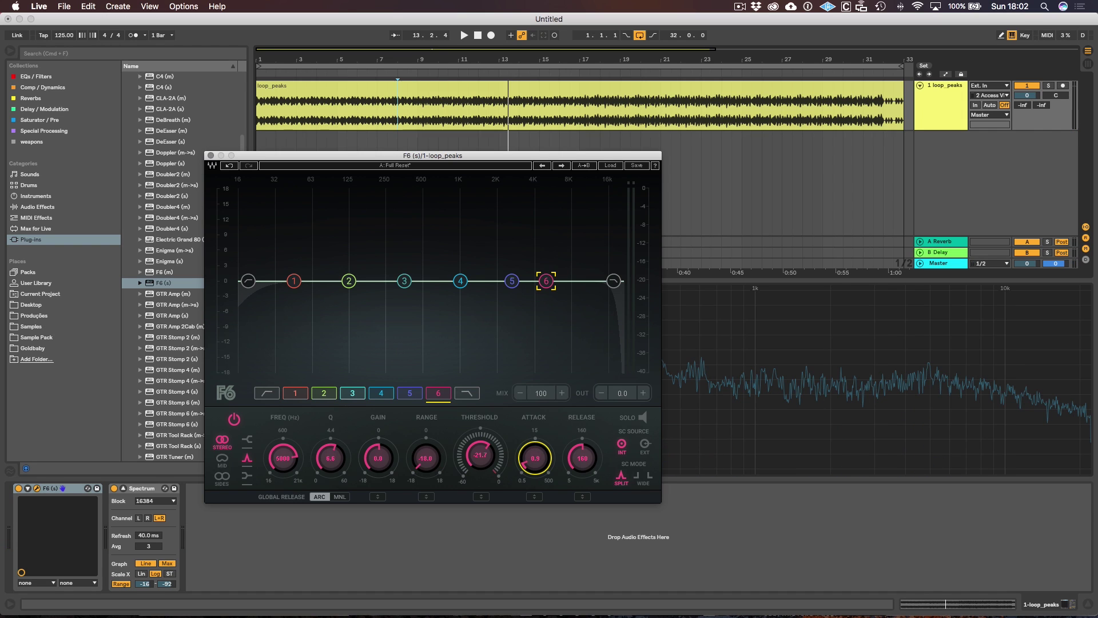
left_click(582, 461)
left_click(539, 460)
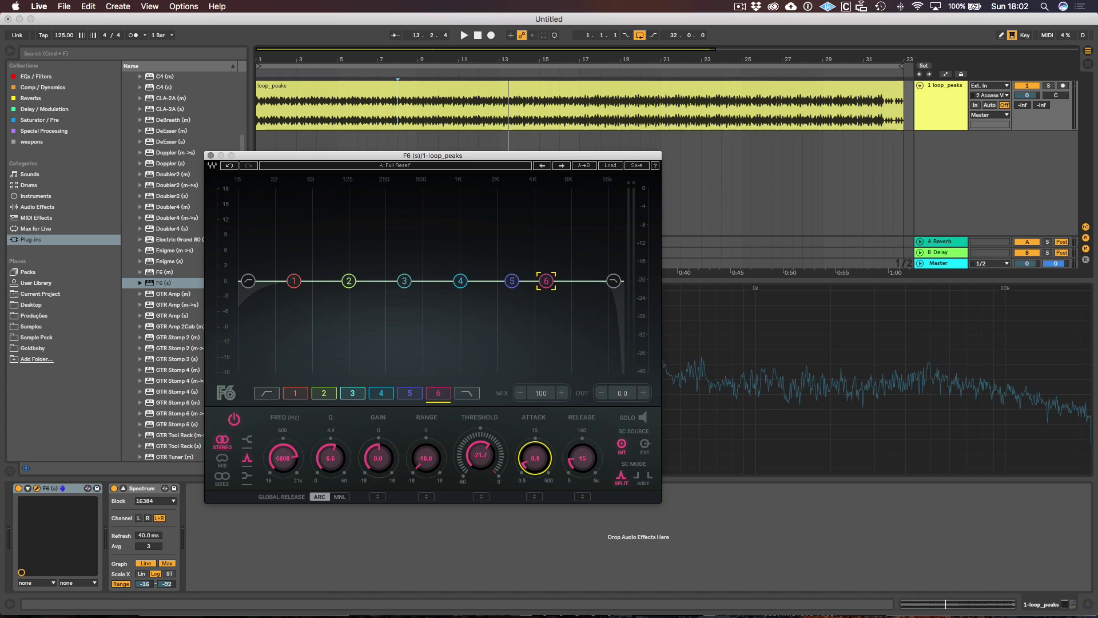
Play the loop from bar 8 to examine band 6's dynamic cut in the spectrum, and stop playback.
key("space")
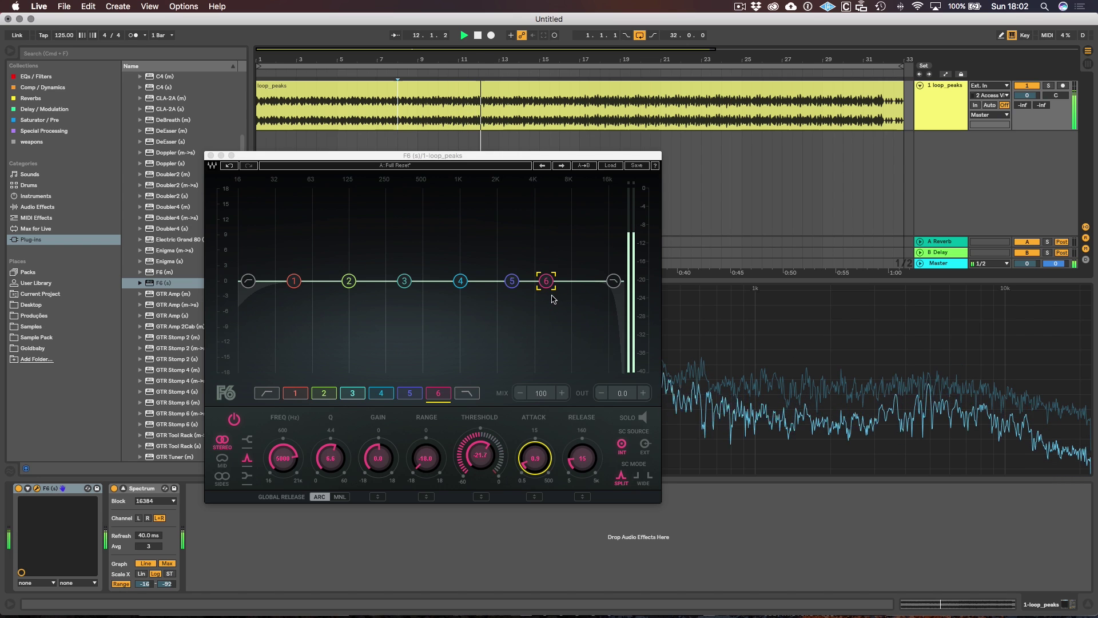
key("space")
left_click(387, 100)
left_click(378, 99)
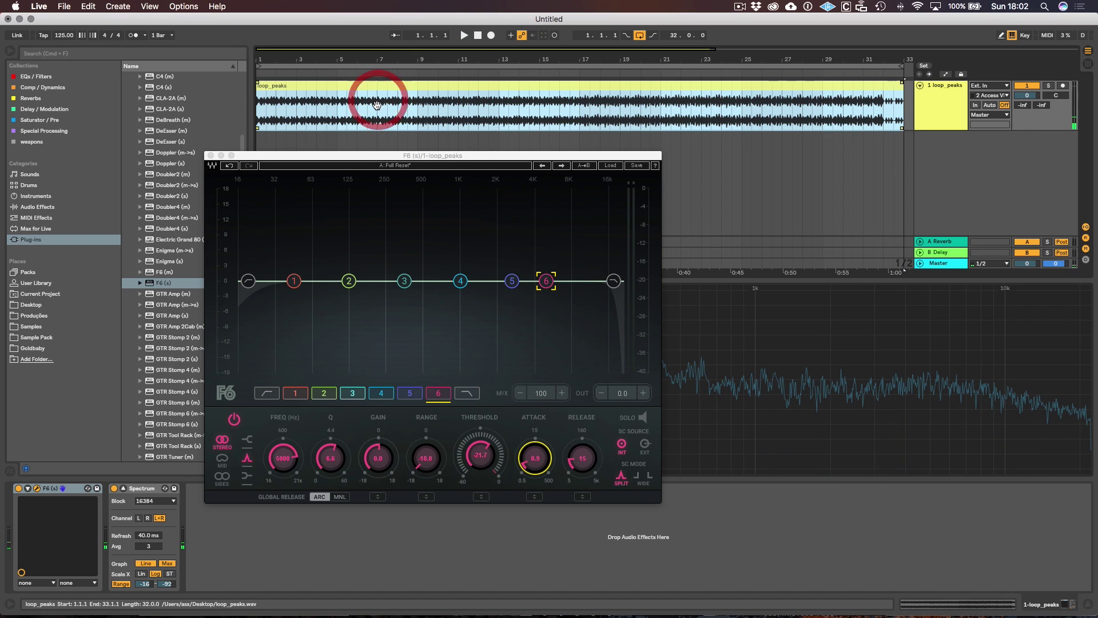
Adjust band 6's threshold to -21.4 while playing from bar 7, and replay from bar 24 to examine its dynamic cut.
key("space")
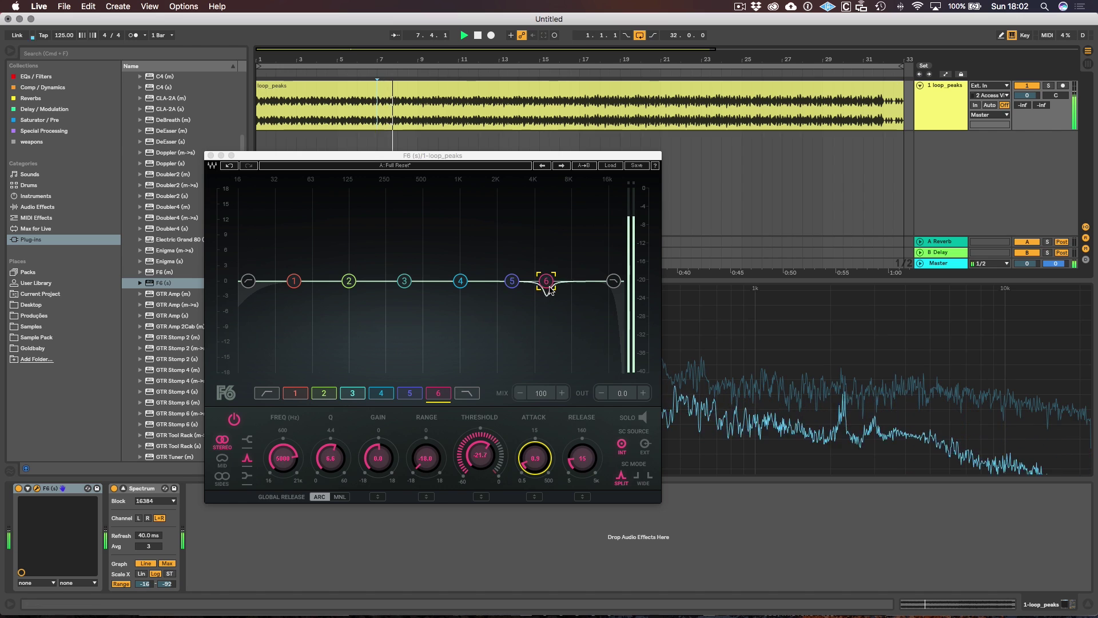
left_click_drag(480, 461, 479, 459)
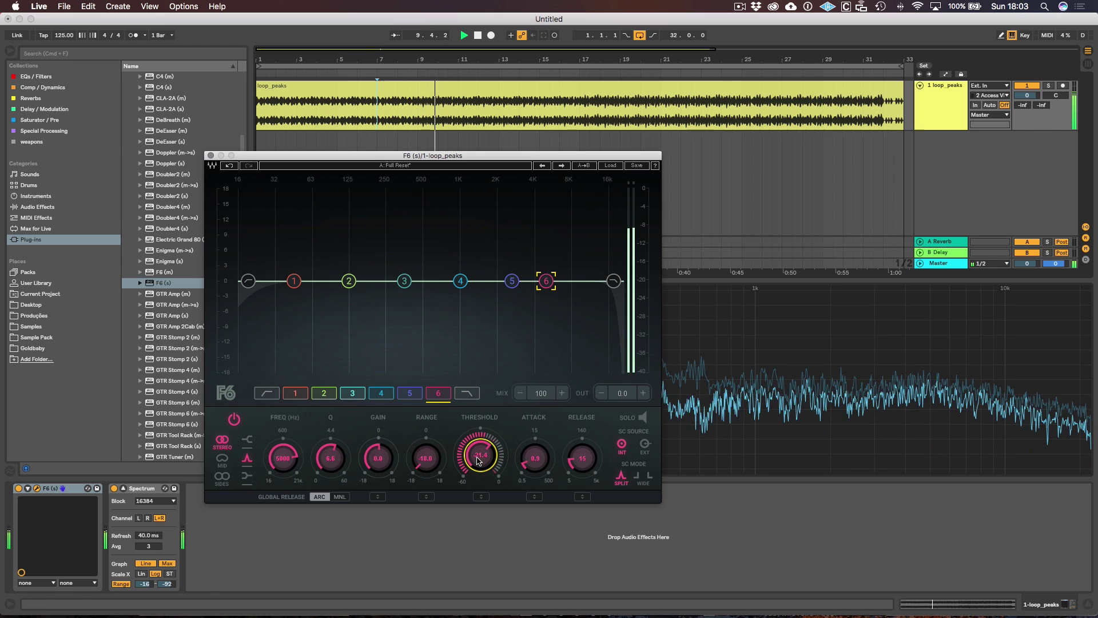
left_click(730, 100)
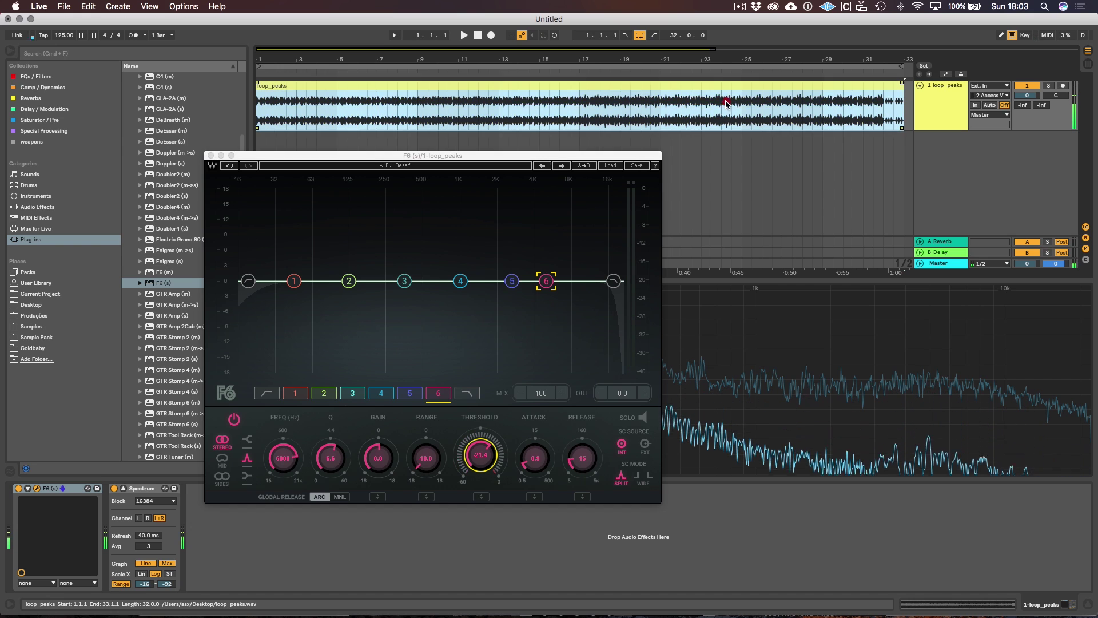
left_click(724, 108)
key("space")
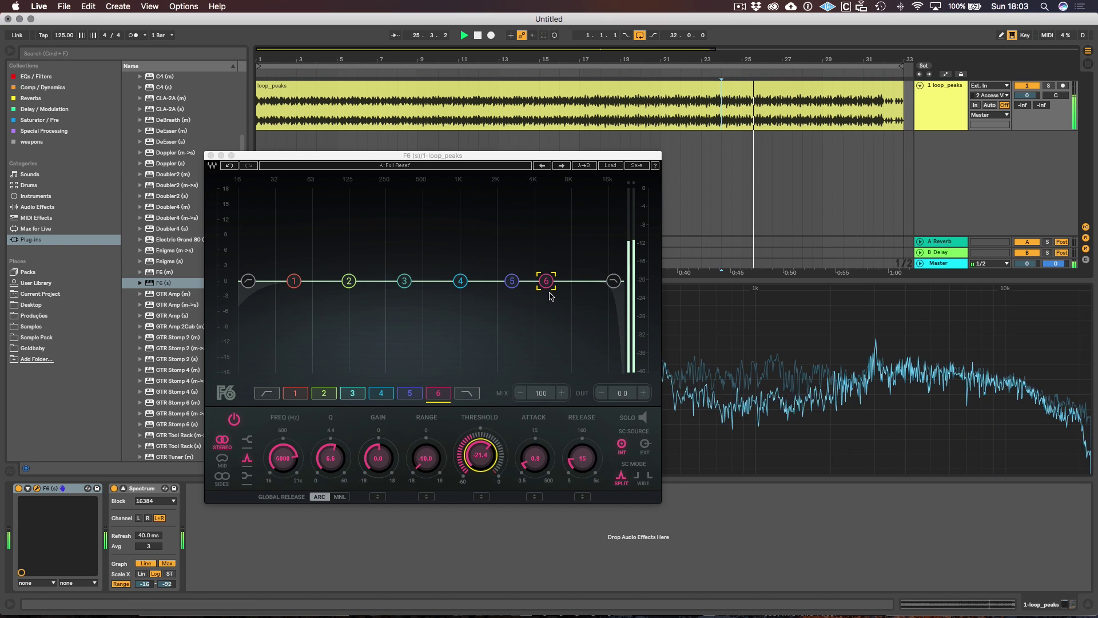
key("space")
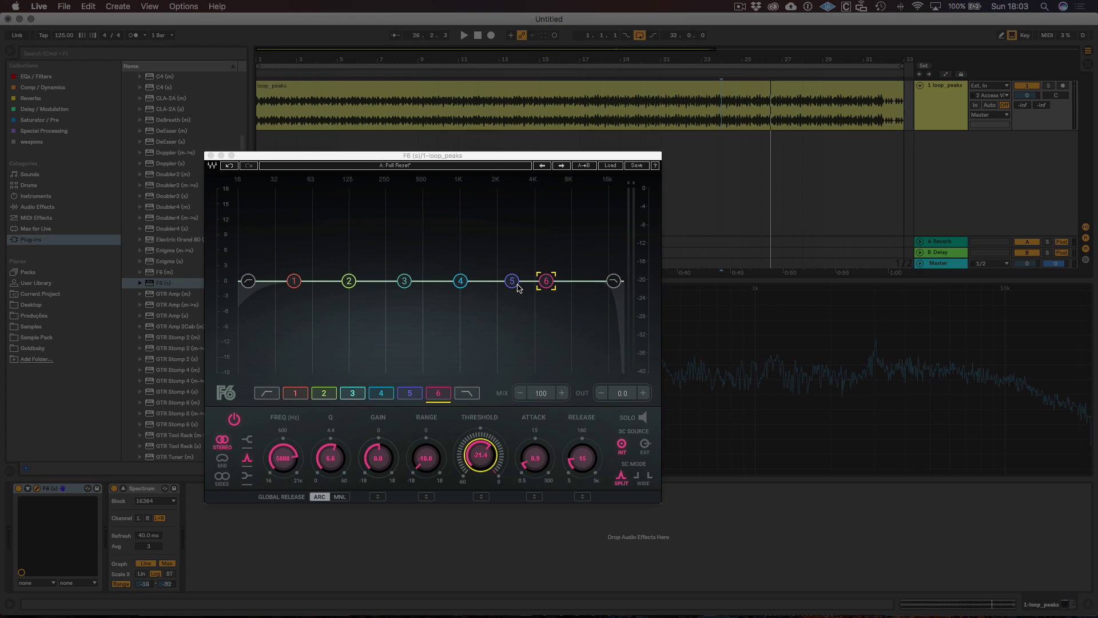
Set band 5's frequency to 3000 Hz.
left_click(511, 282)
left_click(282, 458)
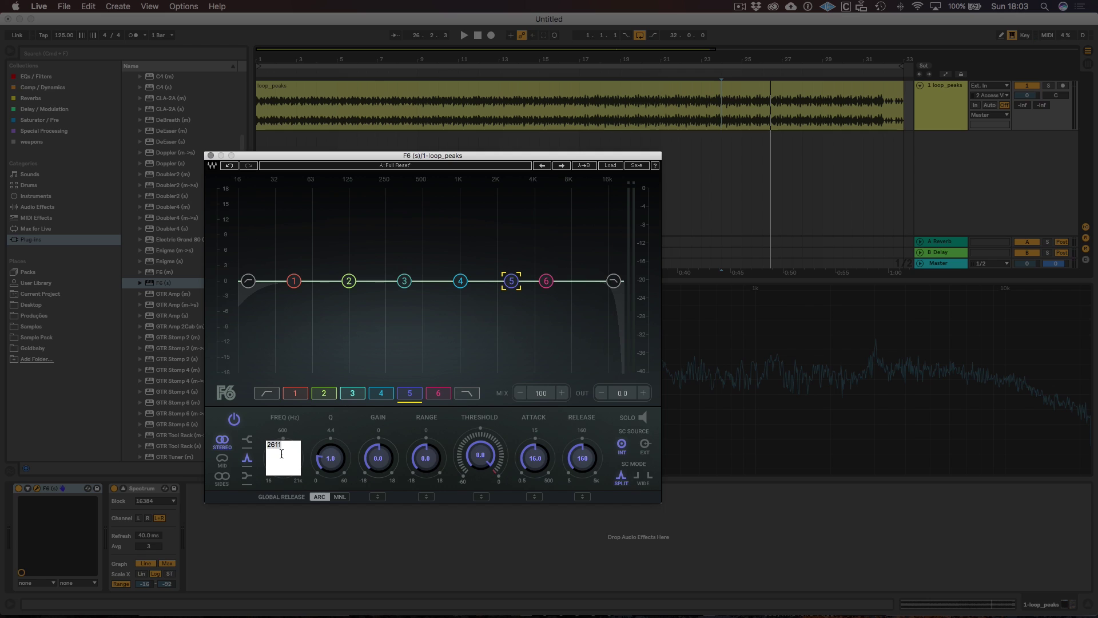
type("3000")
key("Return")
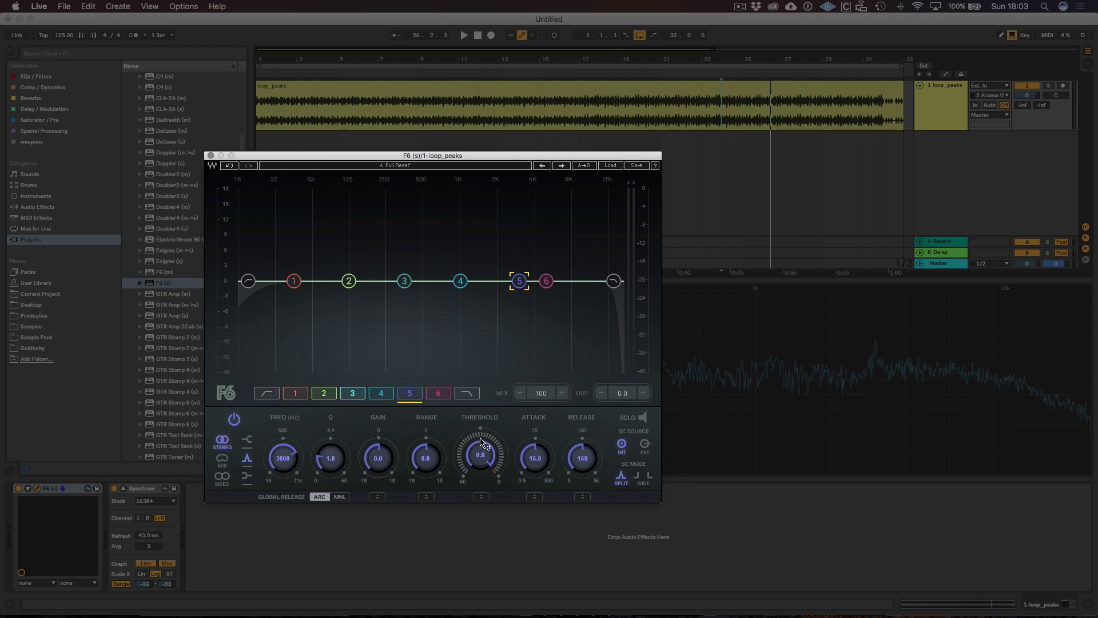
Play the loop from bar 15 while lowering band 5's threshold to -15.5 and raising its Q for a narrower band.
left_click(554, 105)
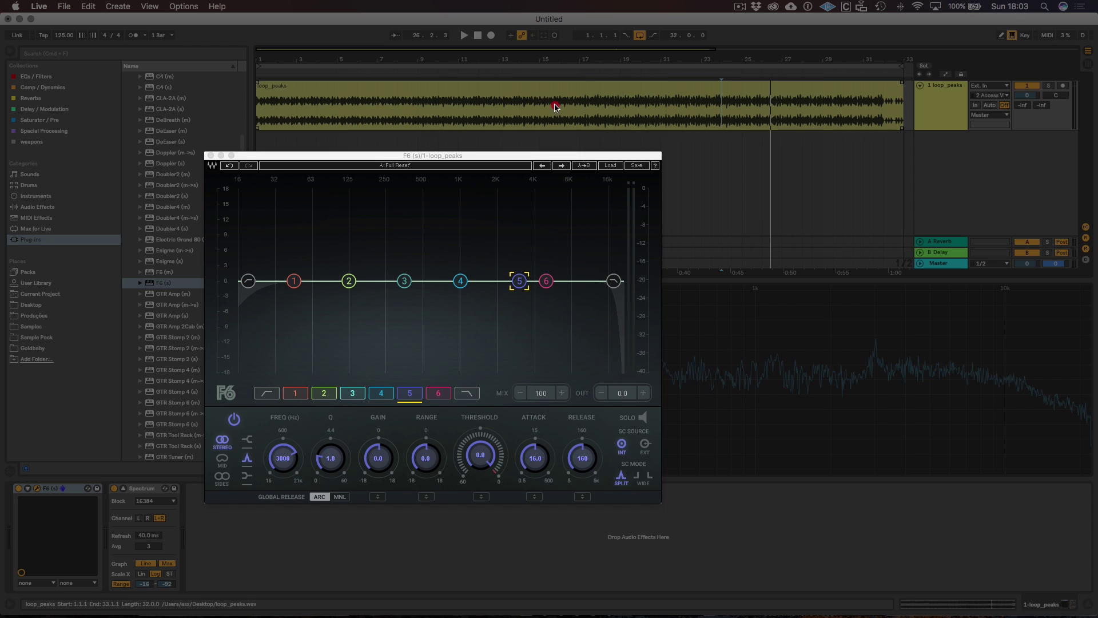
left_click(542, 114)
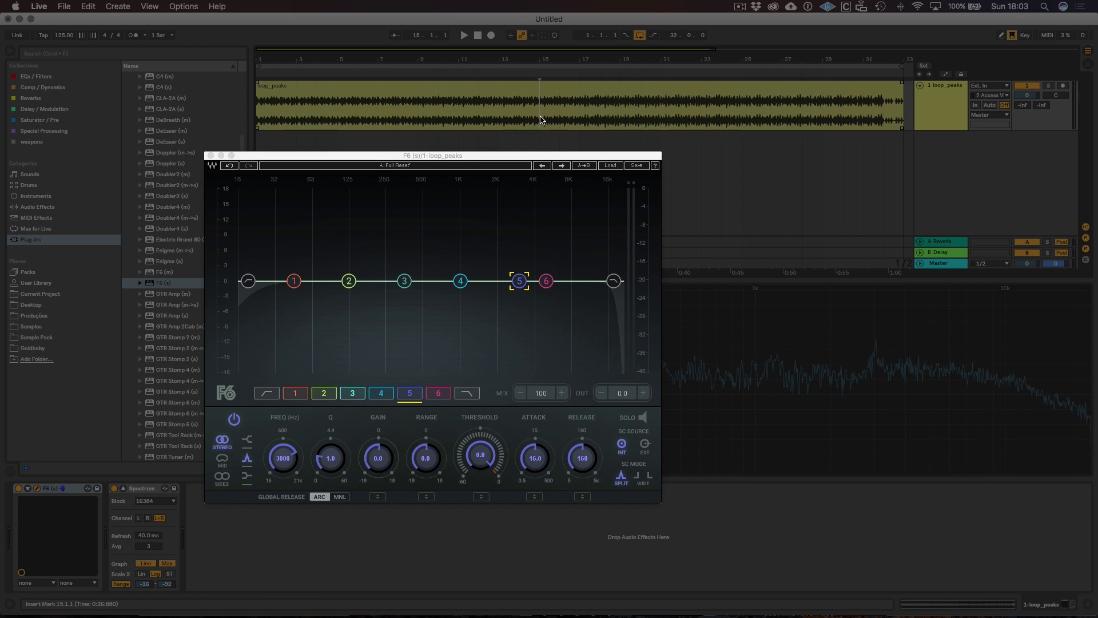
key("space")
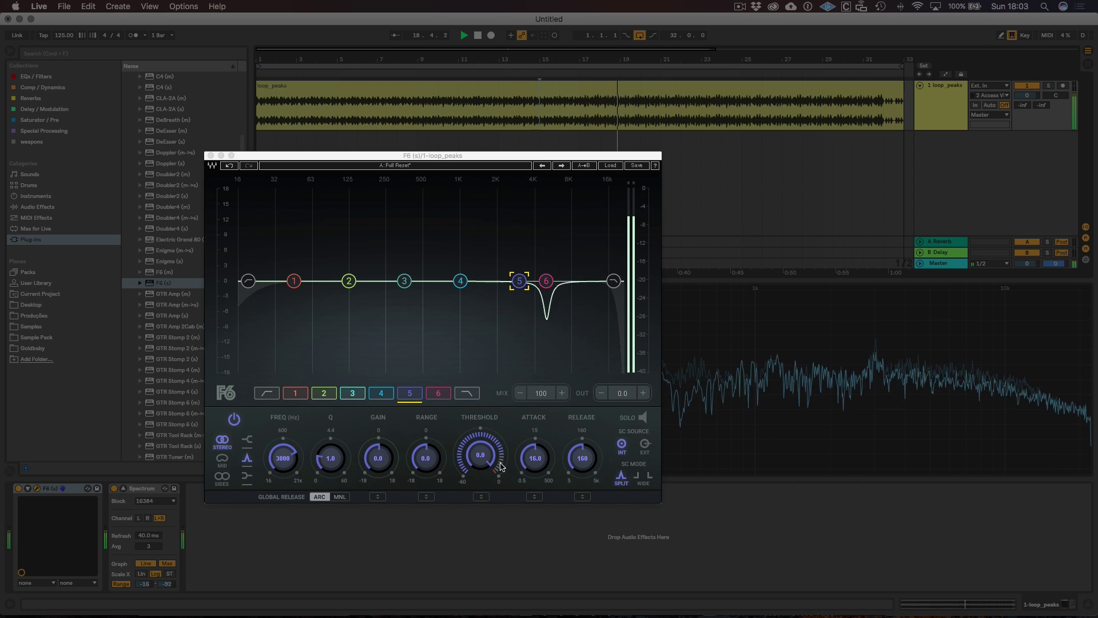
left_click_drag(495, 463, 495, 512)
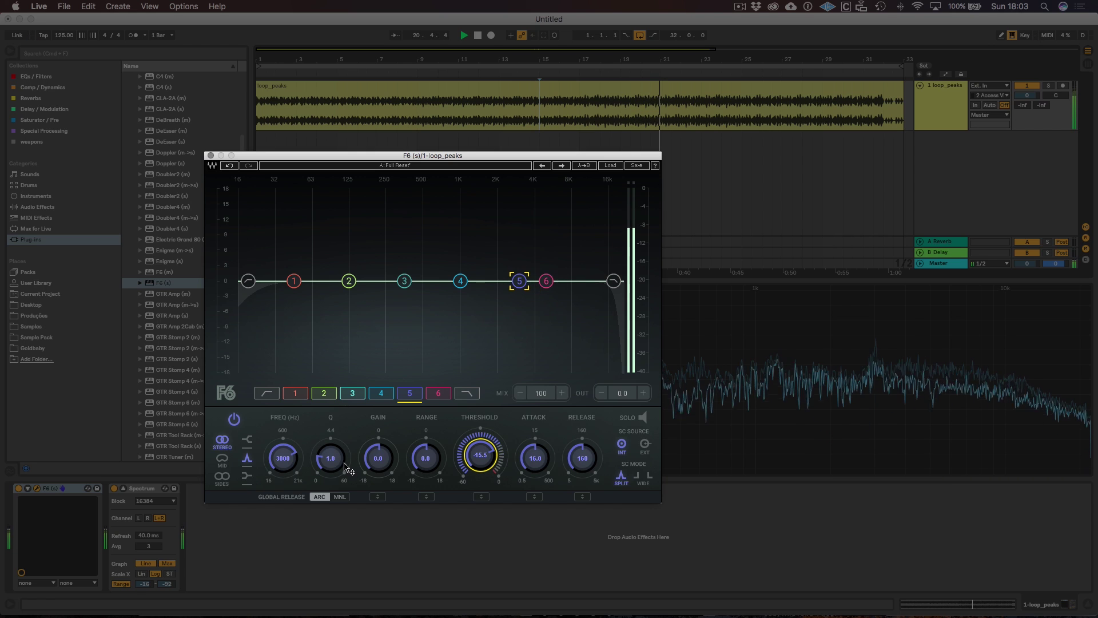
left_click_drag(345, 466, 345, 417)
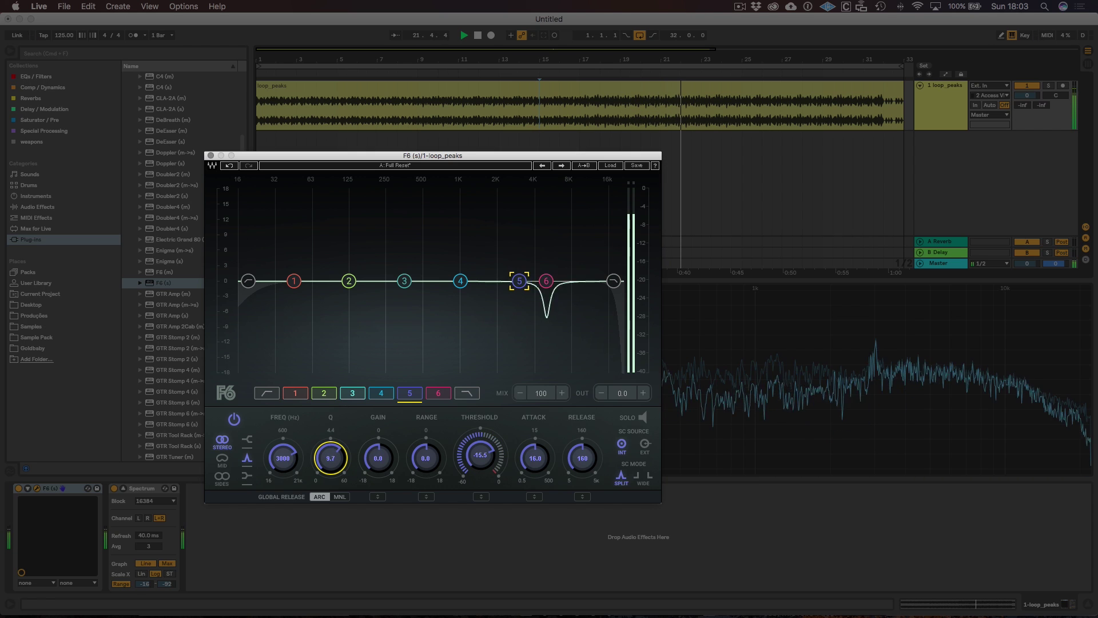
Lower band 5's range to about -18 and its threshold to about -30 while the loop plays.
left_click_drag(425, 457, 426, 503)
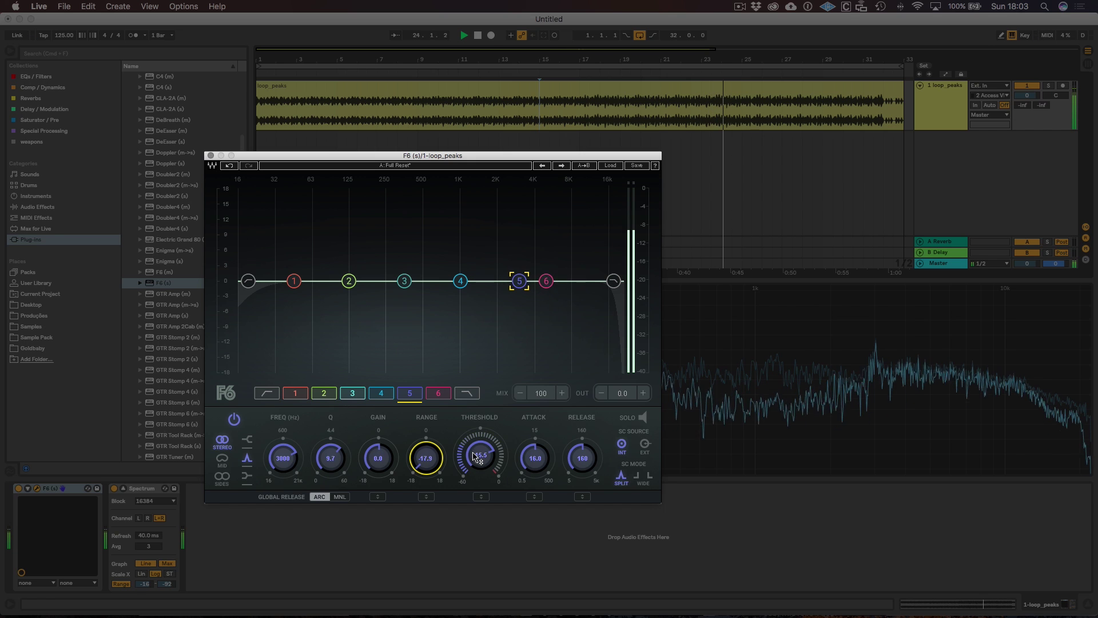
left_click_drag(476, 458, 476, 485)
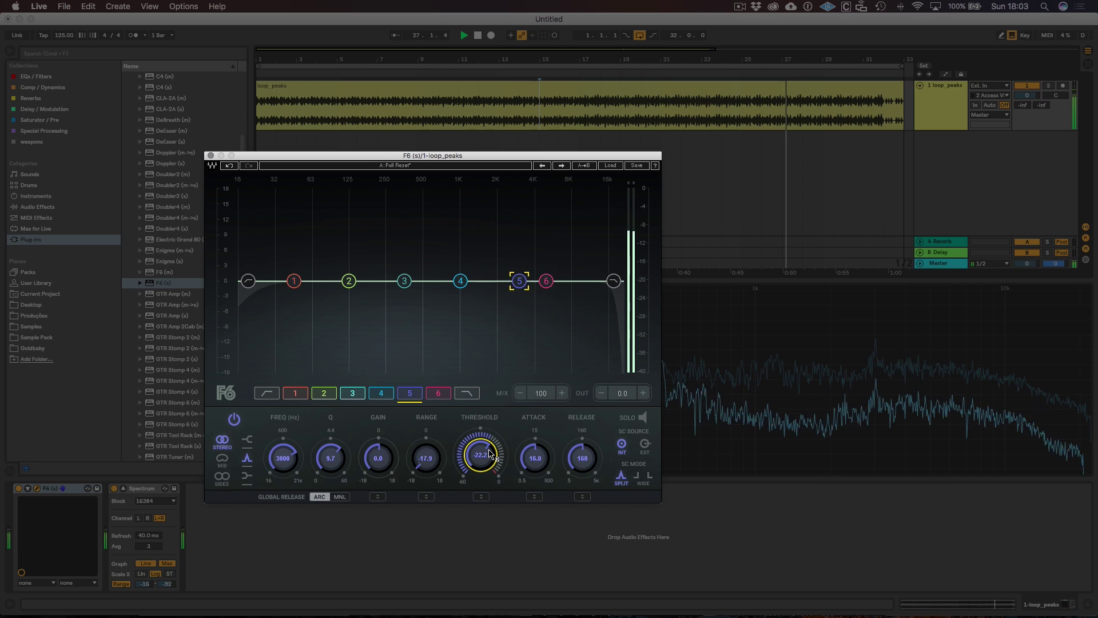
left_click_drag(490, 453, 490, 469)
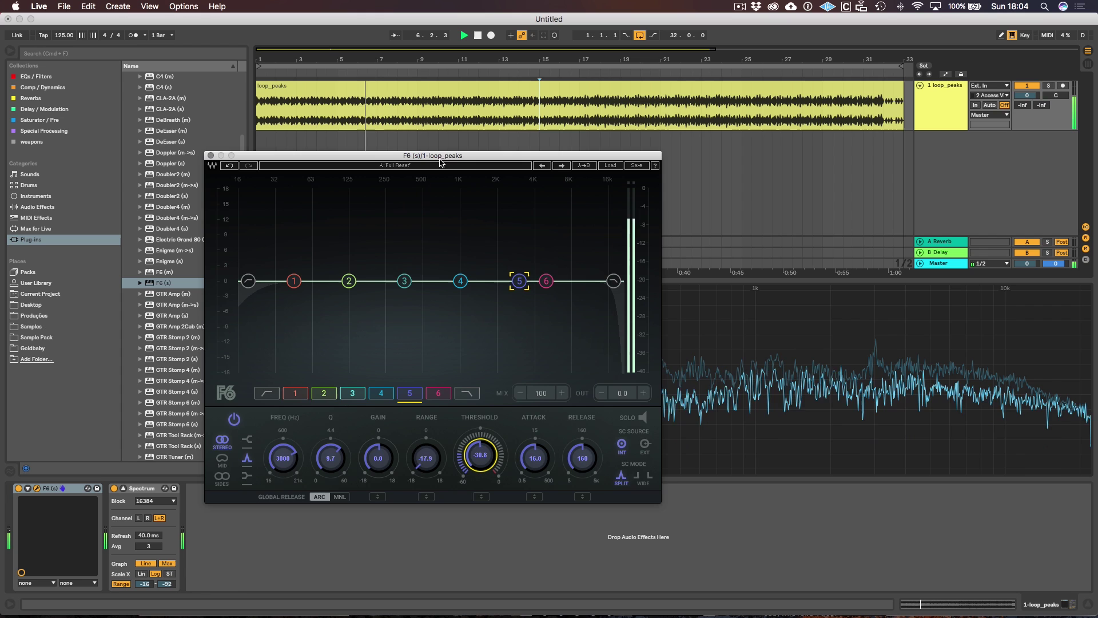
Move the F6 window to reveal more of the spectrum and toggle the F6 device to compare bypassed and processed sound.
left_click_drag(462, 156, 550, 160)
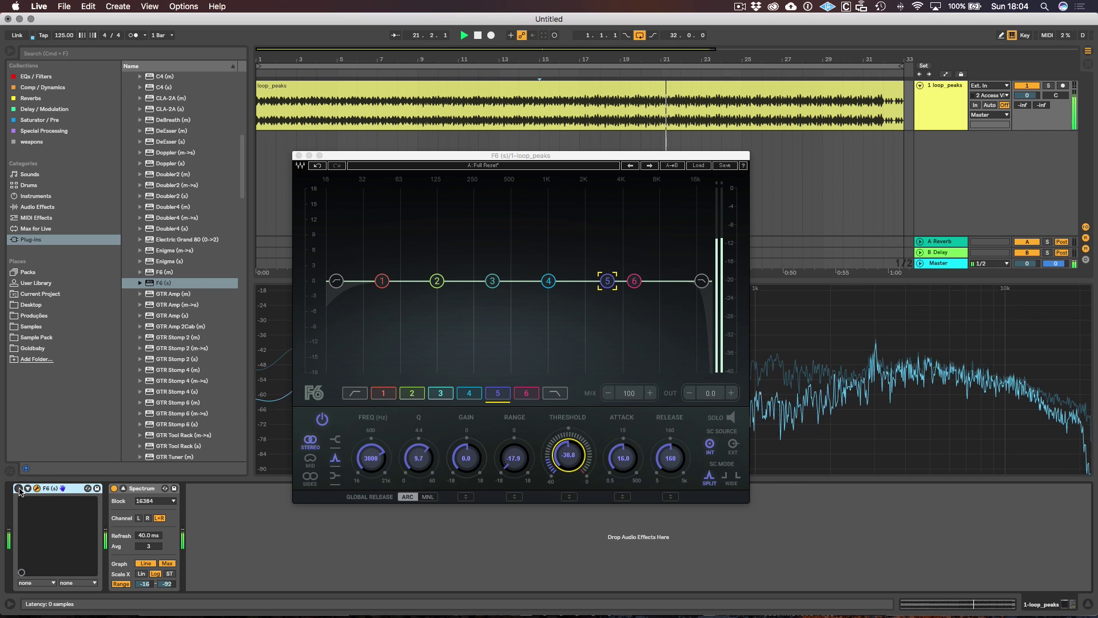
left_click(19, 488)
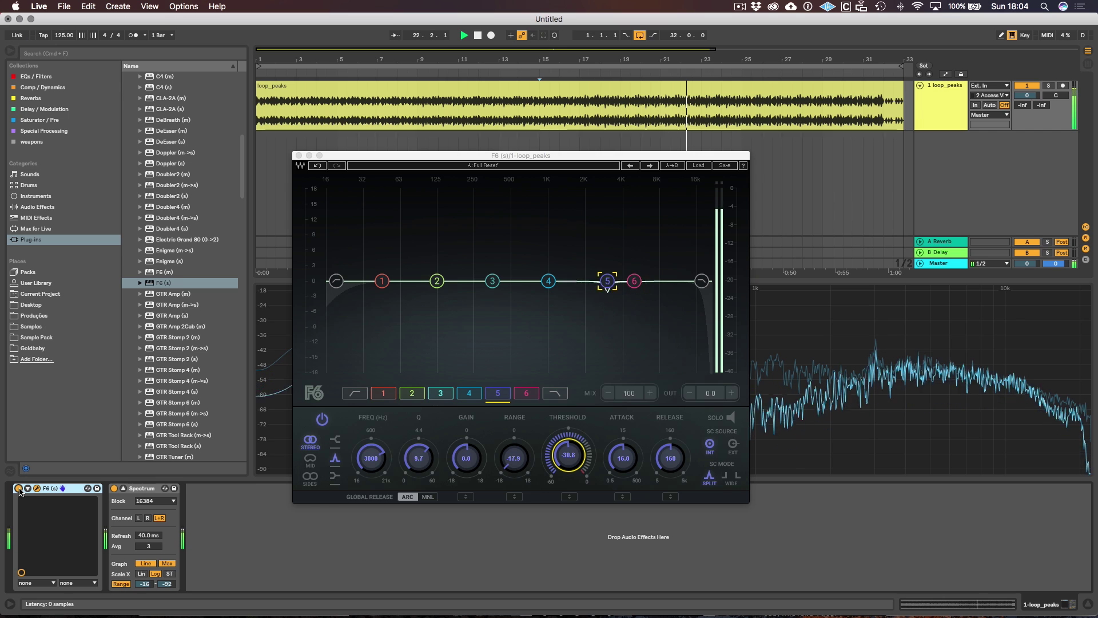